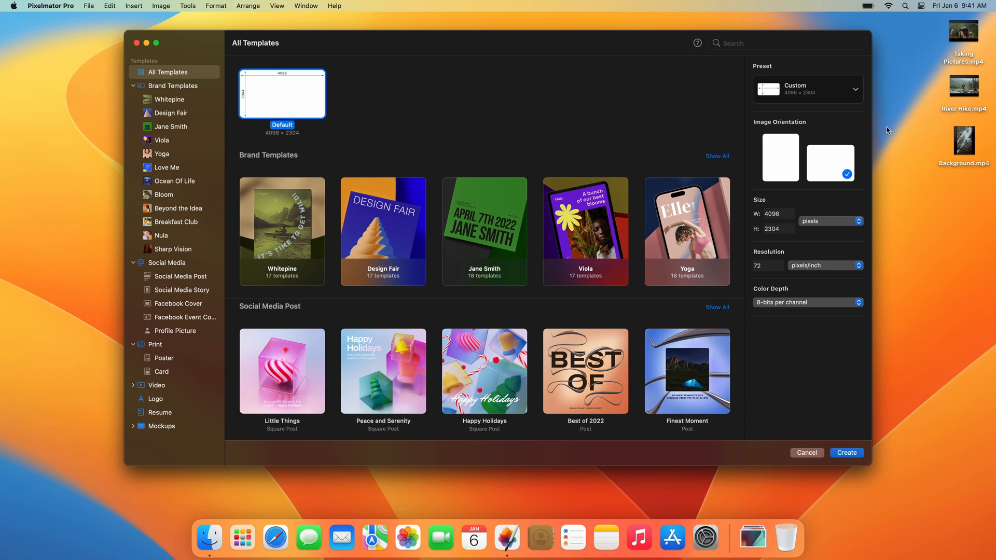
Create a new document from the Instagram Story preset at 1080 × 1920 px.
{"action": "left_click", "coordinate": [855, 93]}
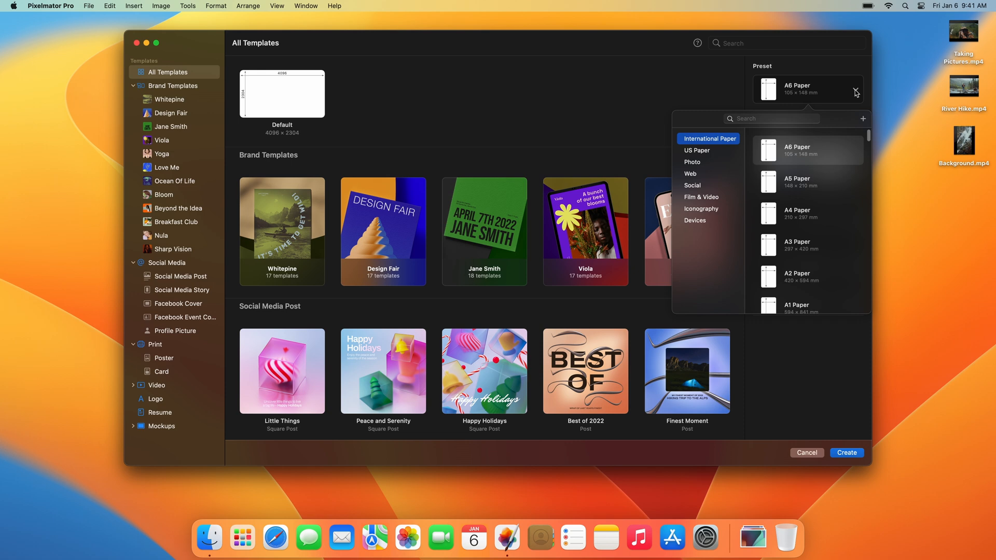
{"action": "left_click", "coordinate": [724, 187]}
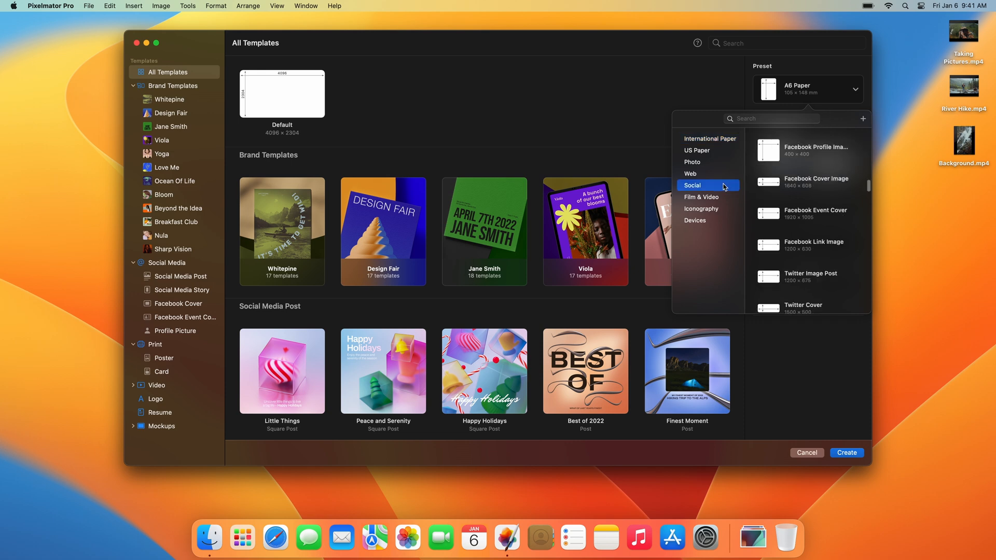
{"action": "scroll", "coordinate": [776, 198], "scroll_direction": "down", "scroll_amount": 5}
{"action": "scroll", "coordinate": [776, 201], "scroll_direction": "down", "scroll_amount": 3}
{"action": "left_click", "coordinate": [774, 210]}
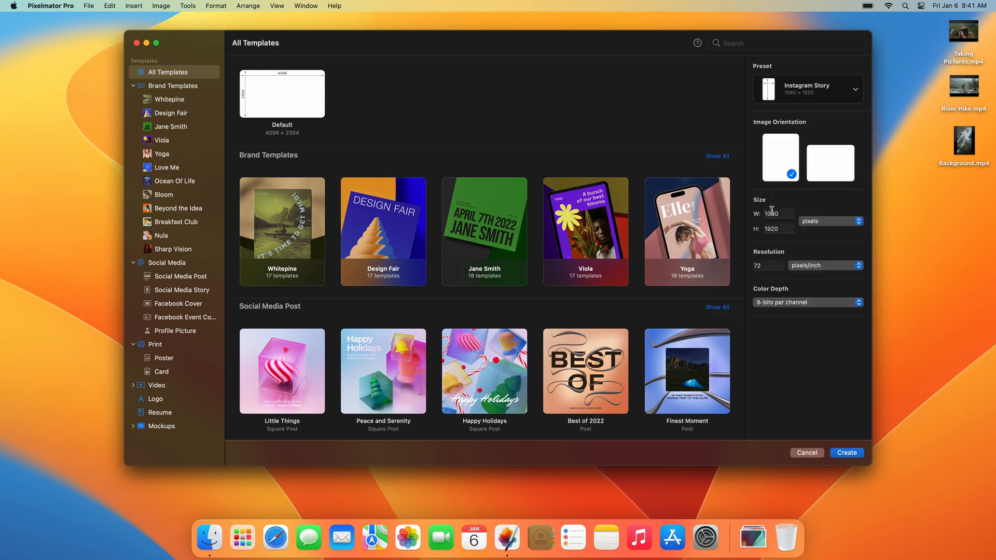
{"action": "left_click", "coordinate": [838, 452]}
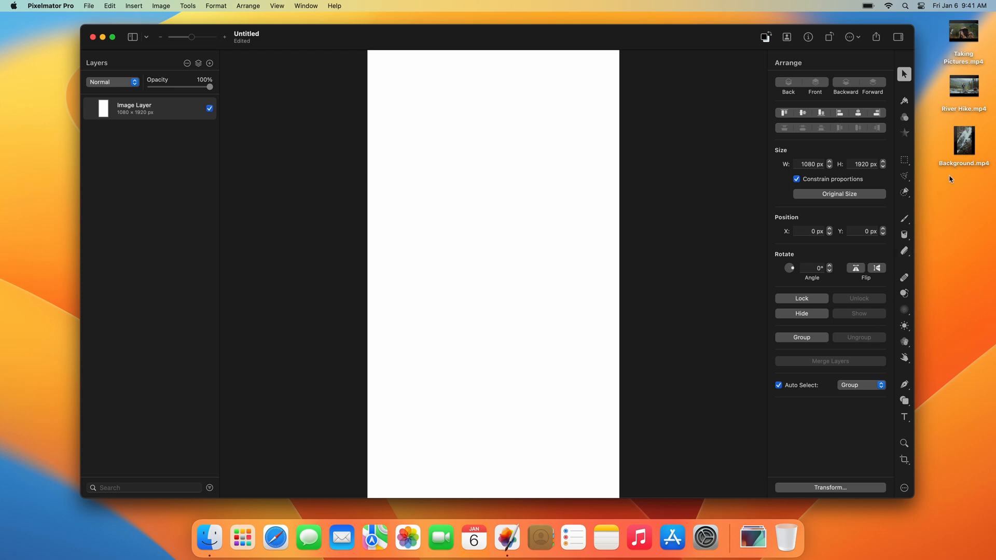
Add Background.mp4 as the topmost layer and scale it from its center to 1080 px wide, matching the canvas width.
{"action": "left_click_drag", "start_coordinate": [965, 151], "coordinate": [172, 101]}
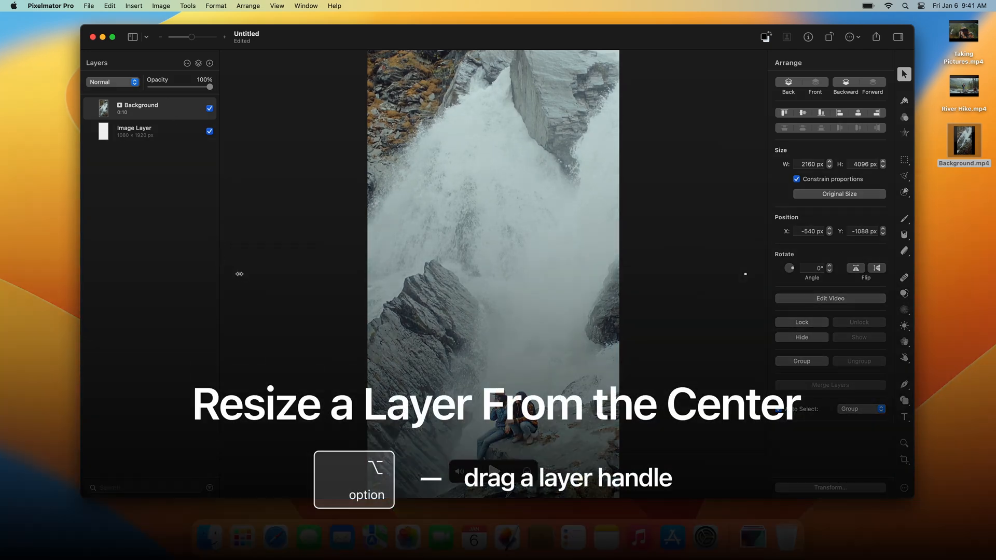
{"action": "left_click_drag", "start_coordinate": [240, 275], "coordinate": [367, 275]}
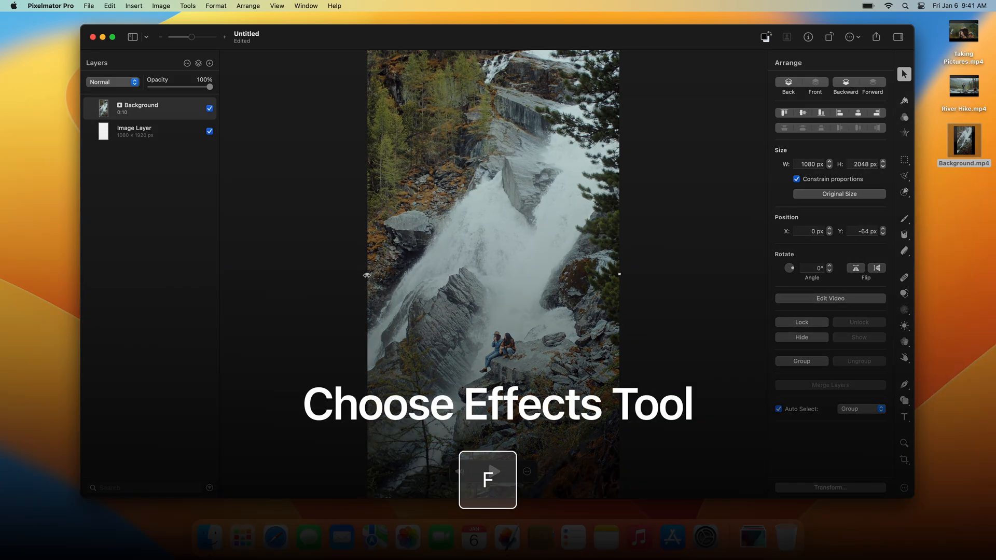
Apply a Gaussian blur effect with an 18 px radius and Preserve Transparency to the Background video layer.
{"action": "key", "text": "f"}
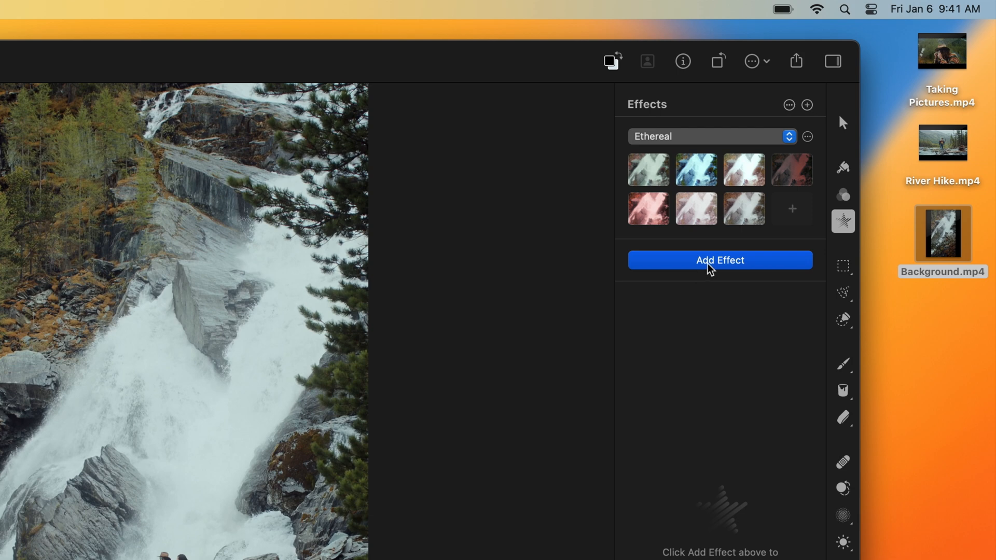
{"action": "left_click", "coordinate": [709, 262]}
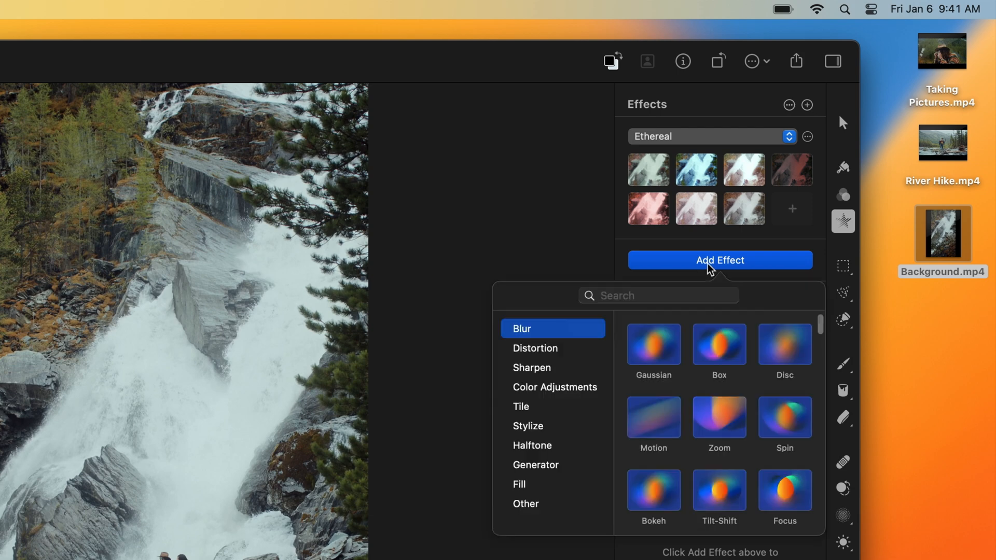
{"action": "left_click", "coordinate": [652, 345]}
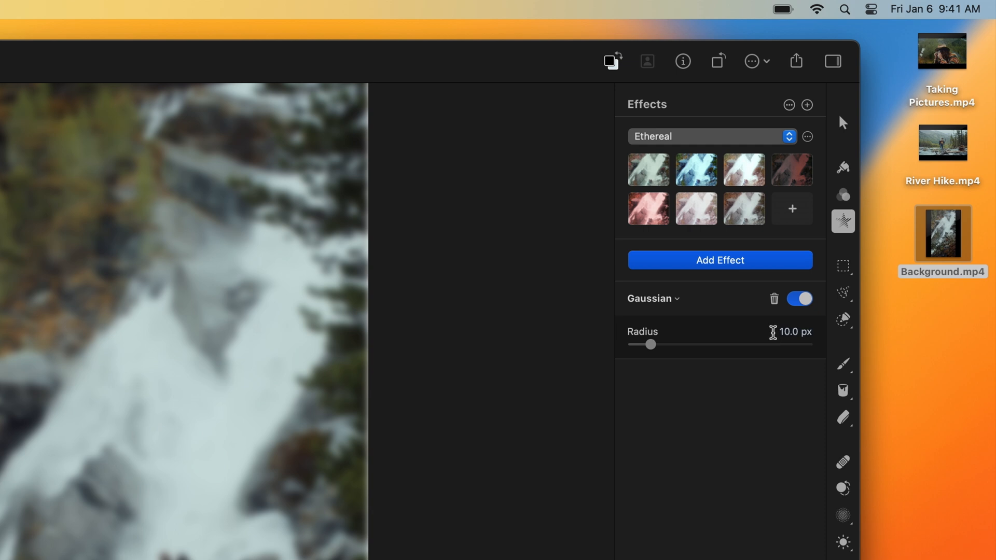
{"action": "left_click", "coordinate": [782, 330]}
{"action": "type", "text": "18"}
{"action": "key", "text": "Return"}
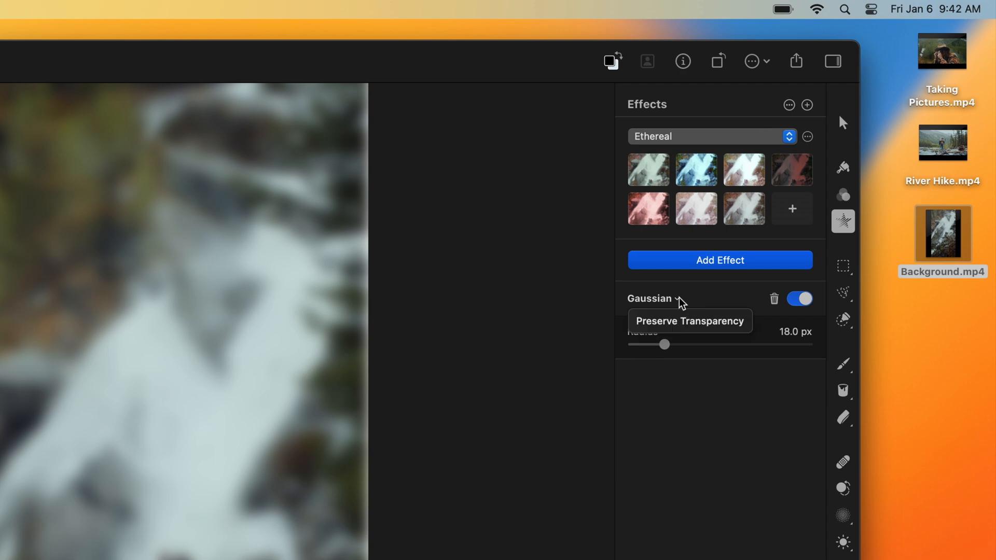
{"action": "left_click", "coordinate": [685, 321]}
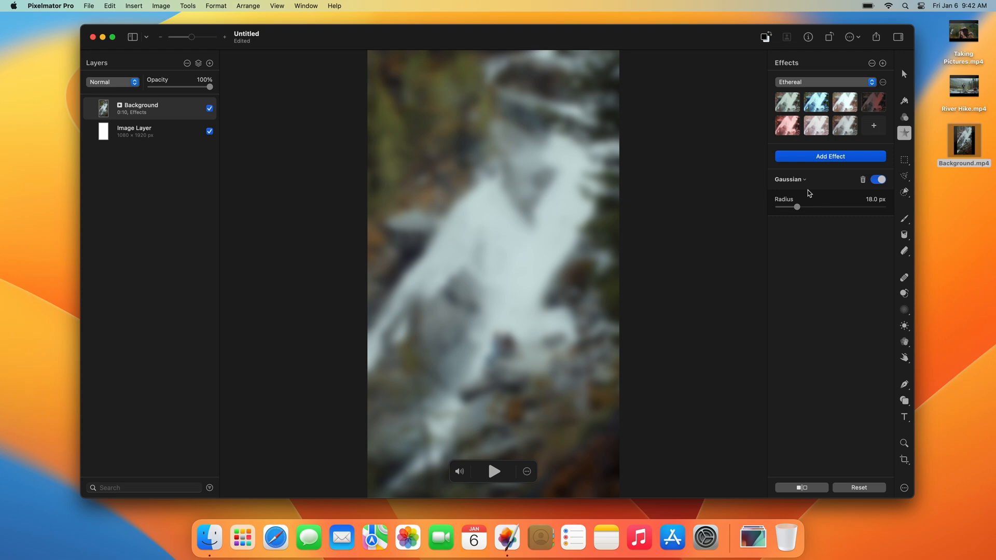
Add the Splatter 3 shape from the Organic collection above the Background video.
{"action": "key", "text": "u"}
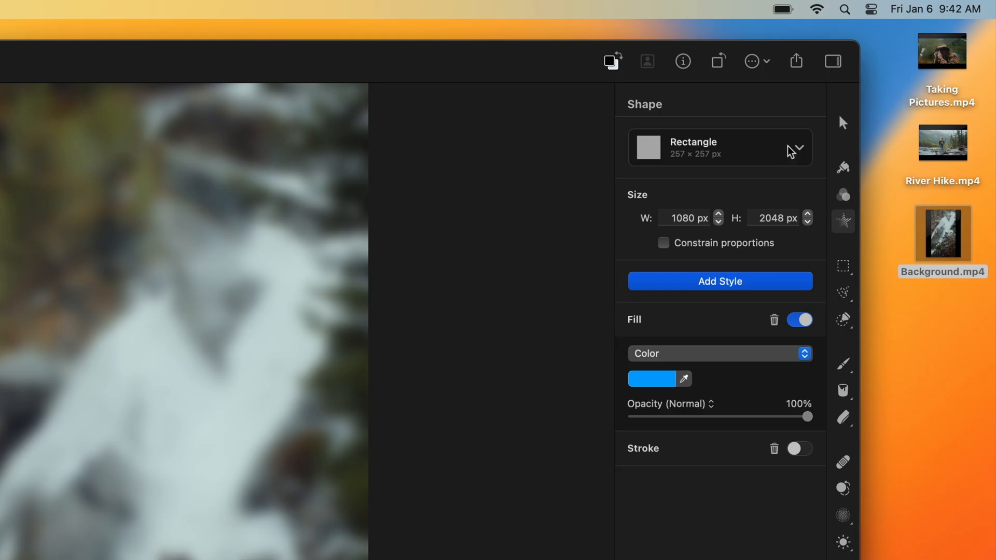
{"action": "left_click", "coordinate": [874, 90]}
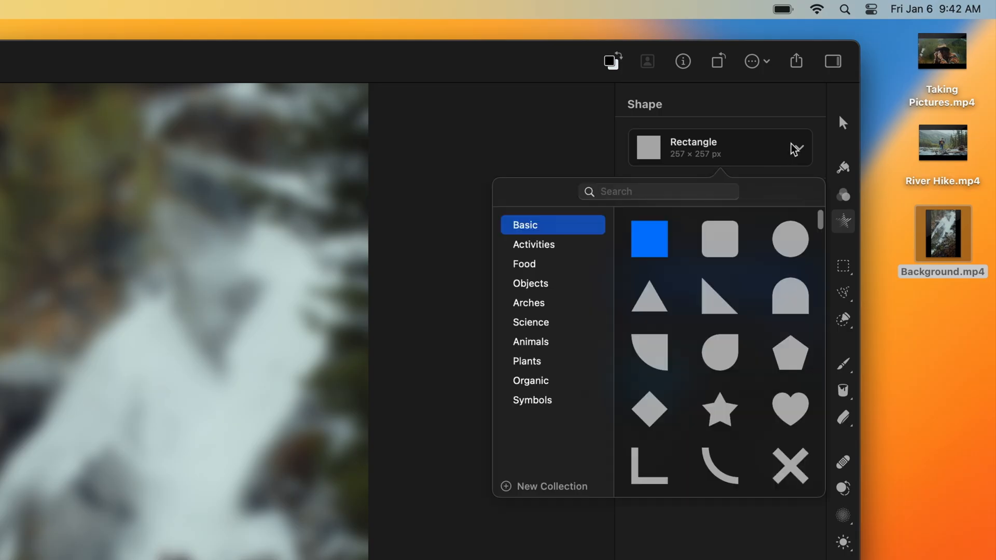
{"action": "left_click", "coordinate": [537, 382]}
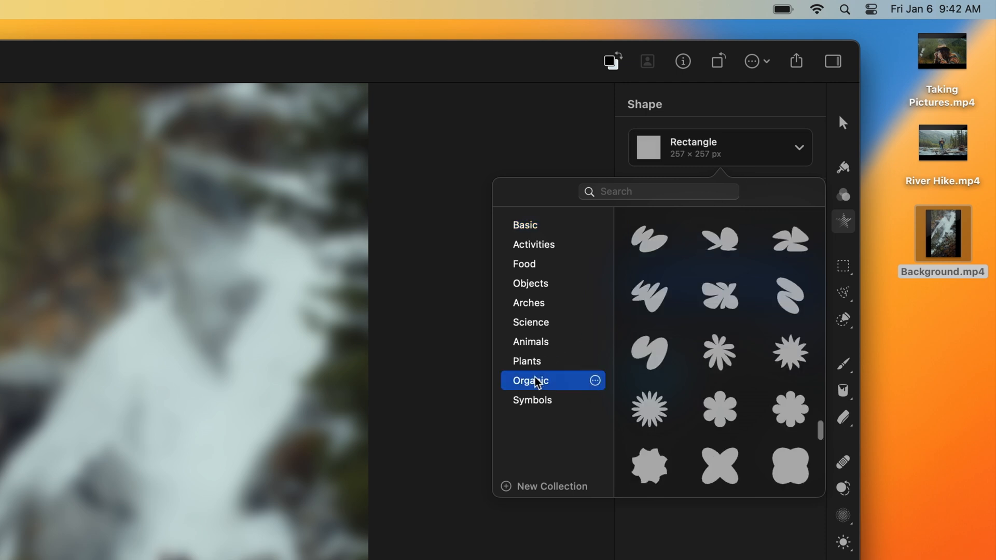
{"action": "scroll", "coordinate": [669, 360], "scroll_direction": "down", "scroll_amount": 10}
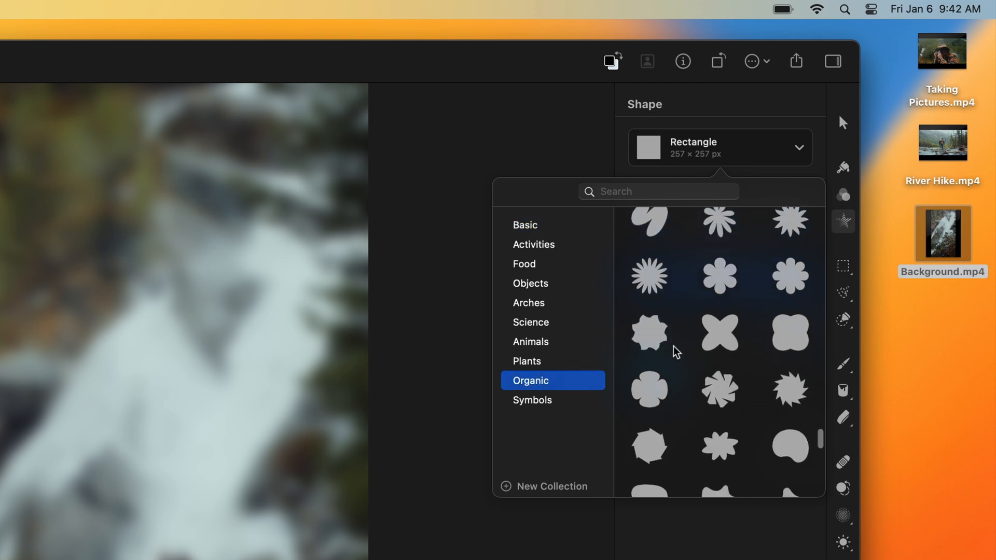
{"action": "left_click_drag", "start_coordinate": [654, 351], "coordinate": [270, 484]}
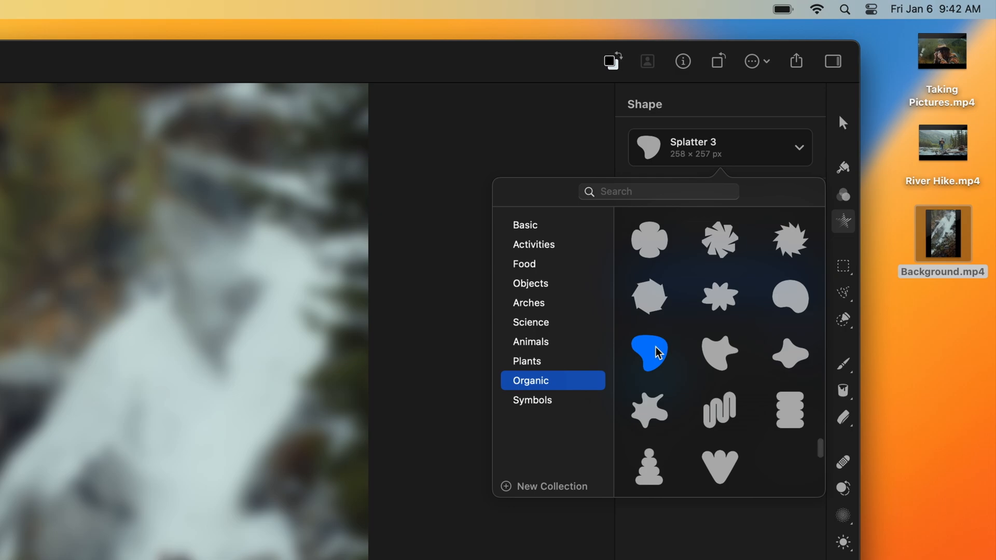
{"action": "left_click_drag", "start_coordinate": [559, 292], "coordinate": [501, 265]}
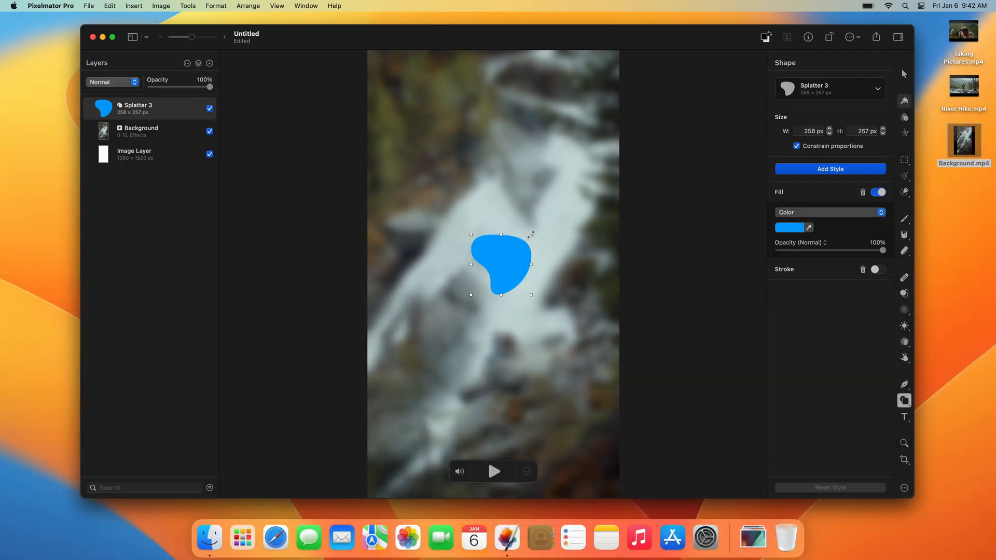
Enlarge the Splatter 3 shape from its center to about 1573 × 1567 px, rotate it to about 333°, and shift it slightly down and right.
{"action": "left_click_drag", "start_coordinate": [530, 234], "coordinate": [707, 82]}
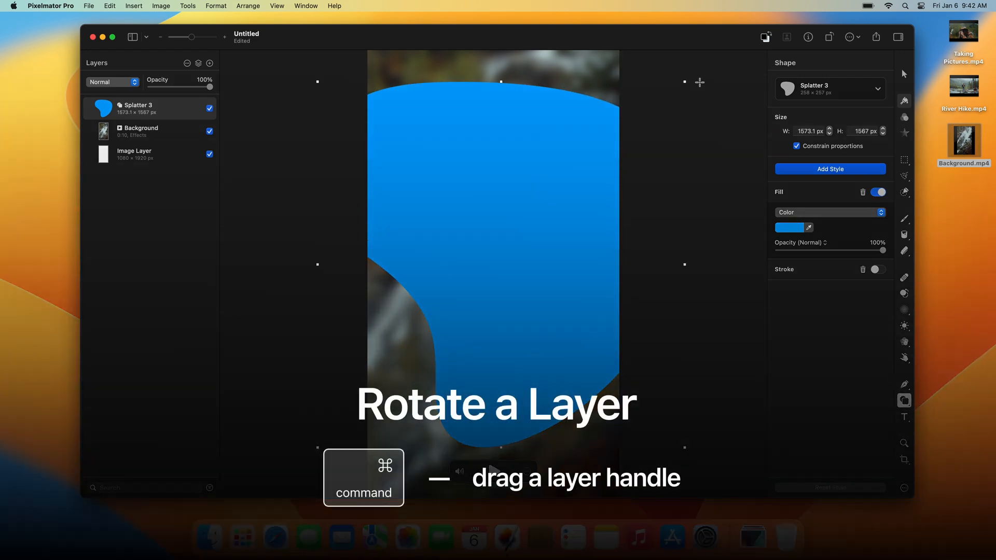
{"action": "left_click_drag", "start_coordinate": [685, 82], "coordinate": [708, 199]}
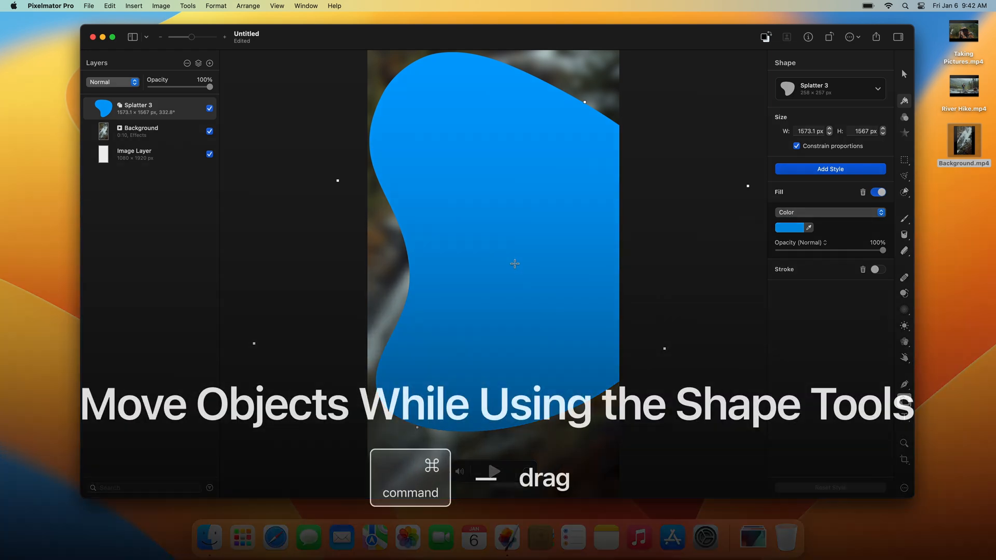
{"action": "left_click_drag", "start_coordinate": [515, 266], "coordinate": [534, 290]}
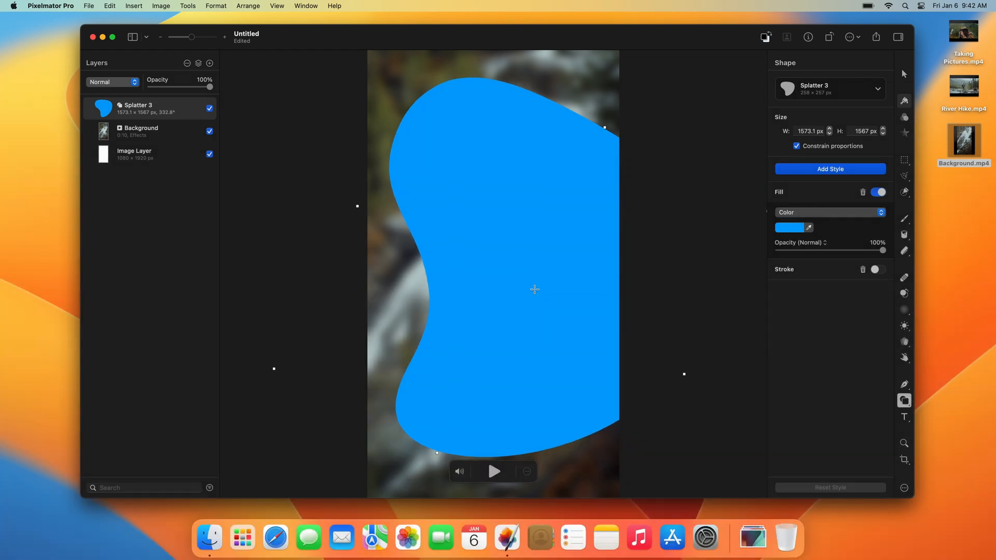
{"action": "left_click", "coordinate": [534, 289]}
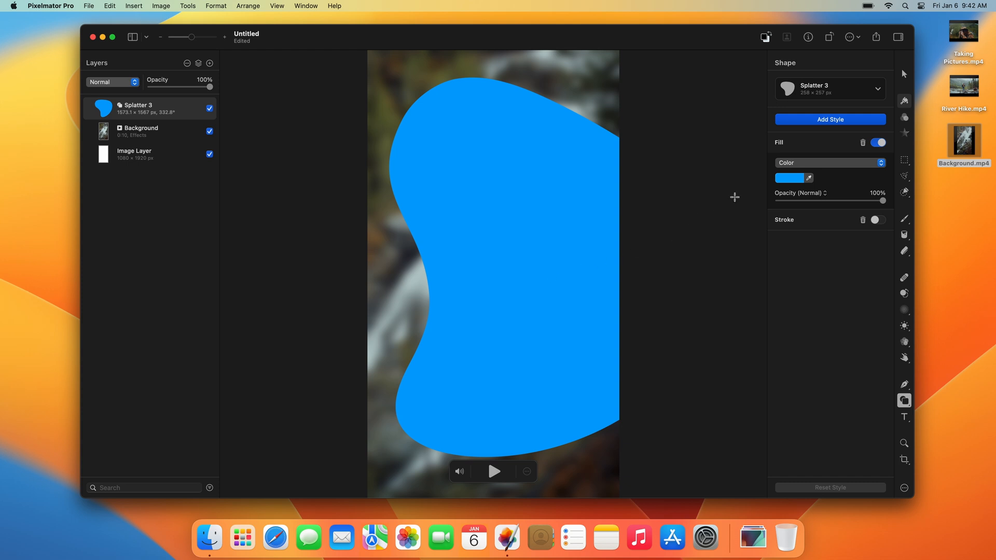
Add River Hike.mp4 above the Splatter 3 shape and clip the video to the shape with a clipping mask.
{"action": "mouse_move", "coordinate": [966, 90]}
{"action": "left_click_drag", "start_coordinate": [971, 92], "coordinate": [177, 104]}
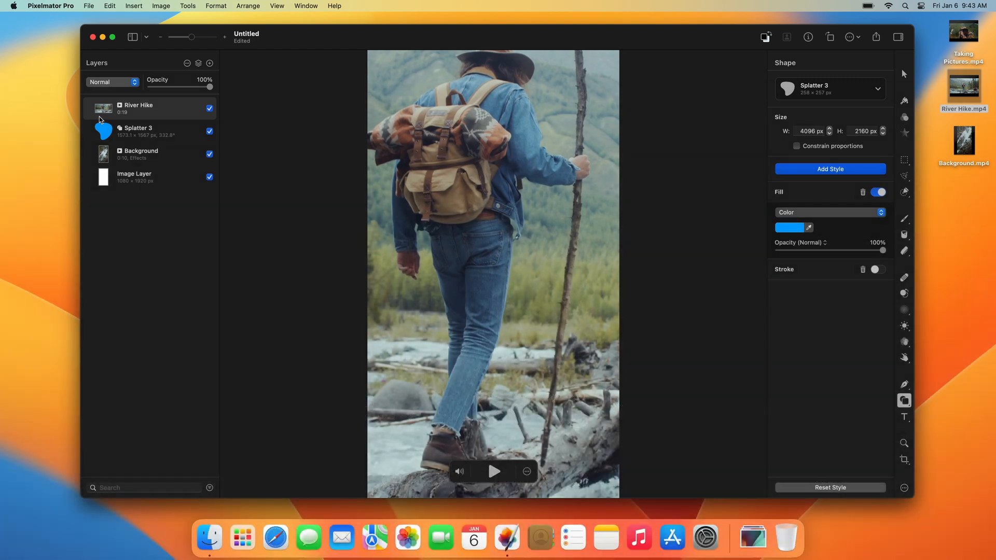
{"action": "left_click", "coordinate": [101, 119], "text": "alt"}
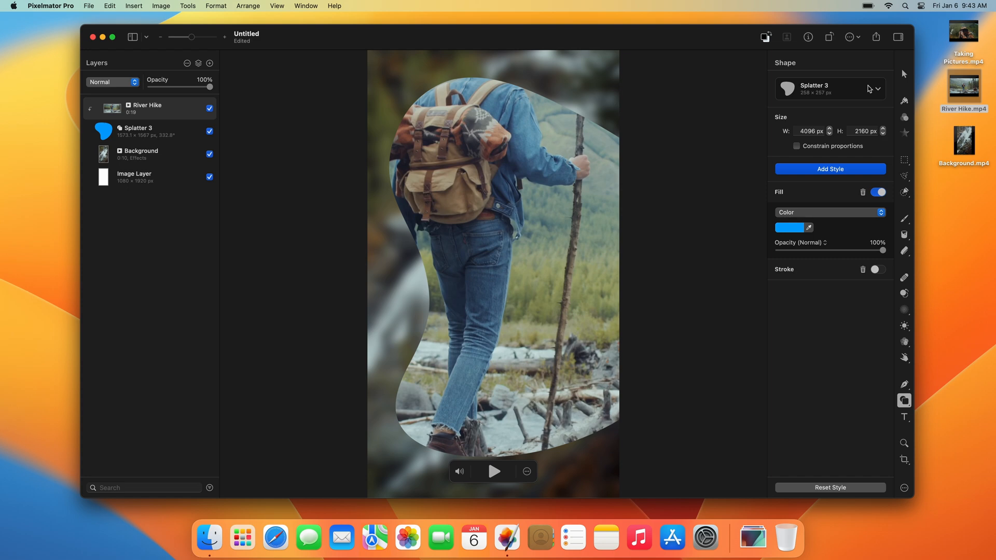
Scale the River Hike video down proportionally to about 3209 × 1692 px so the whole hiker fits inside the shape.
{"action": "left_click", "coordinate": [904, 73]}
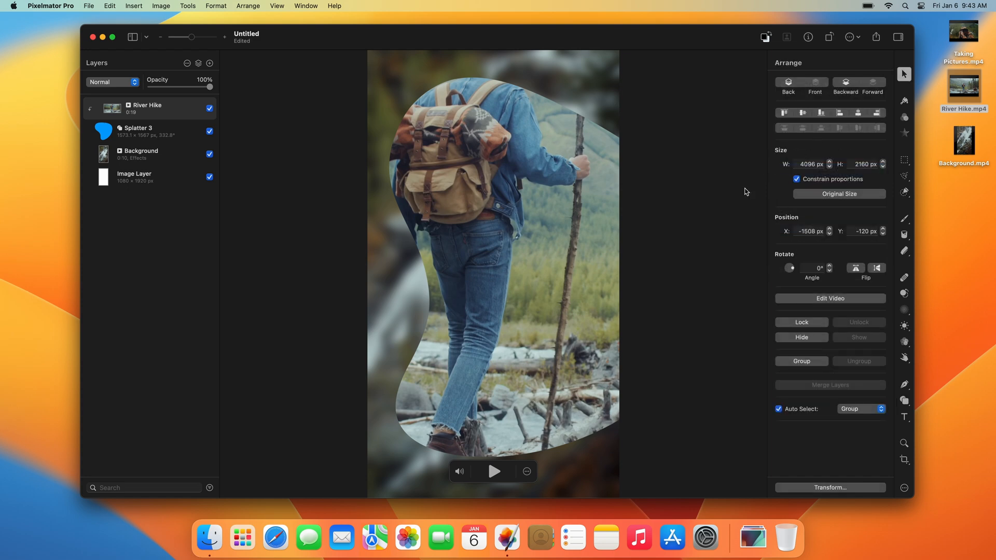
{"action": "key", "text": "super+minus"}
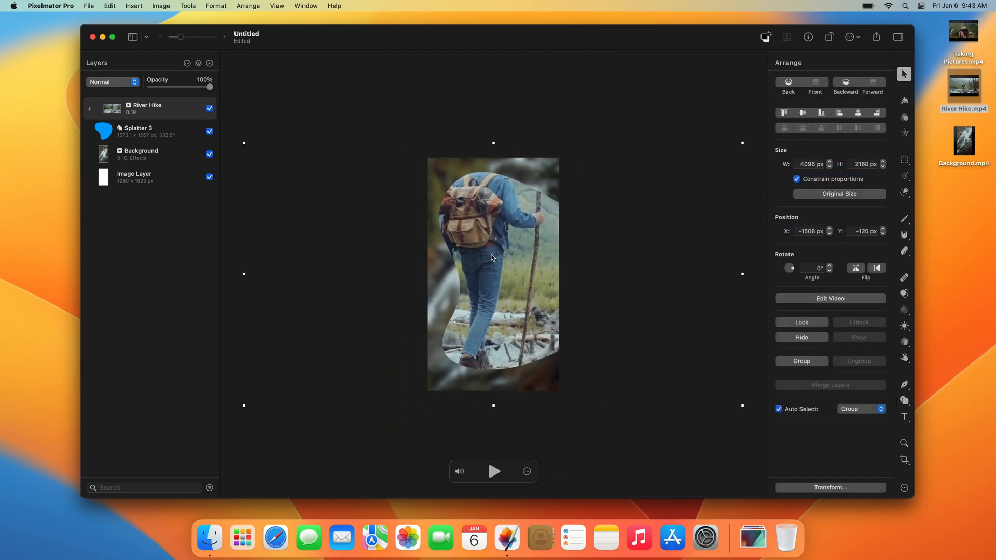
{"action": "left_click_drag", "start_coordinate": [493, 144], "coordinate": [493, 169]}
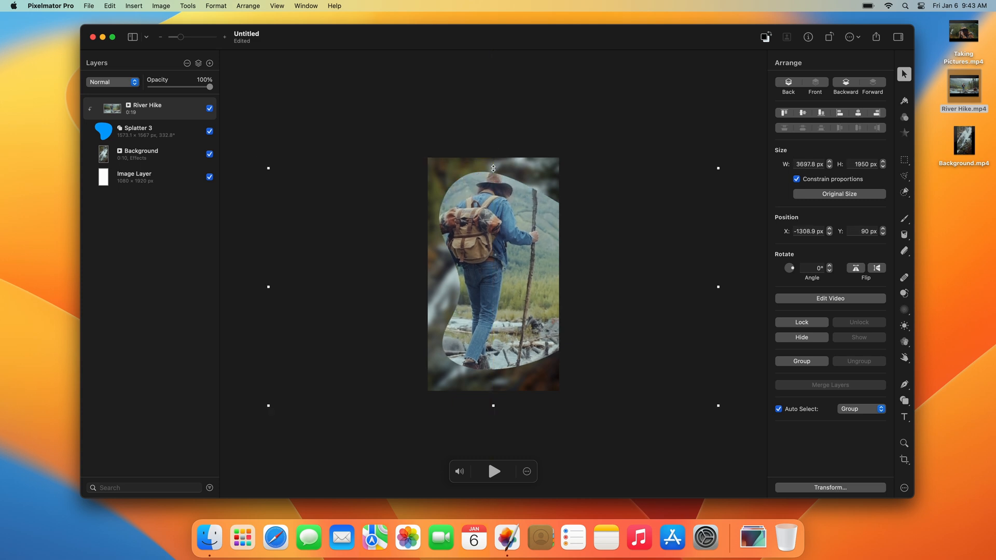
{"action": "left_click_drag", "start_coordinate": [493, 405], "coordinate": [493, 373]}
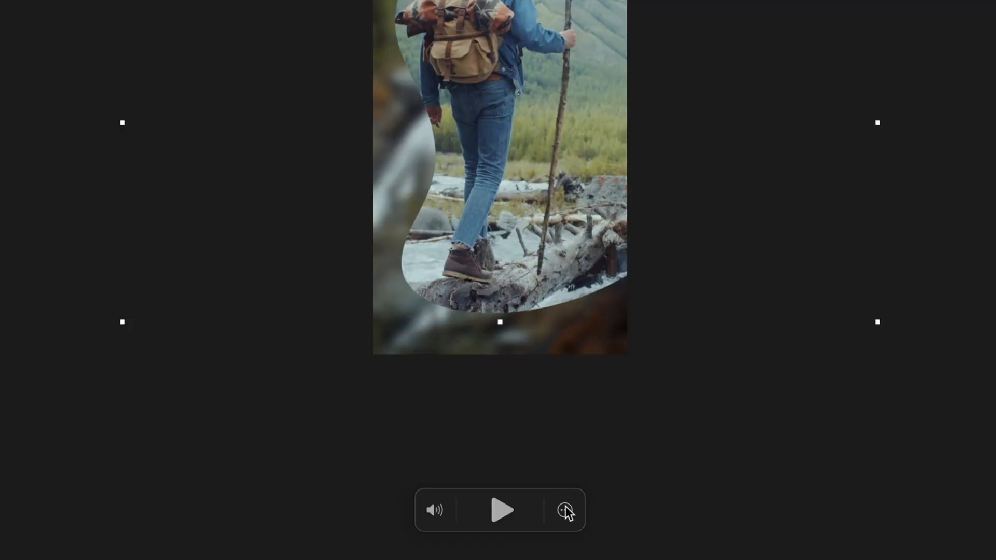
Trim the River Hike video to end at 5 seconds and set its end behavior to Hide Video.
{"action": "left_click", "coordinate": [565, 510]}
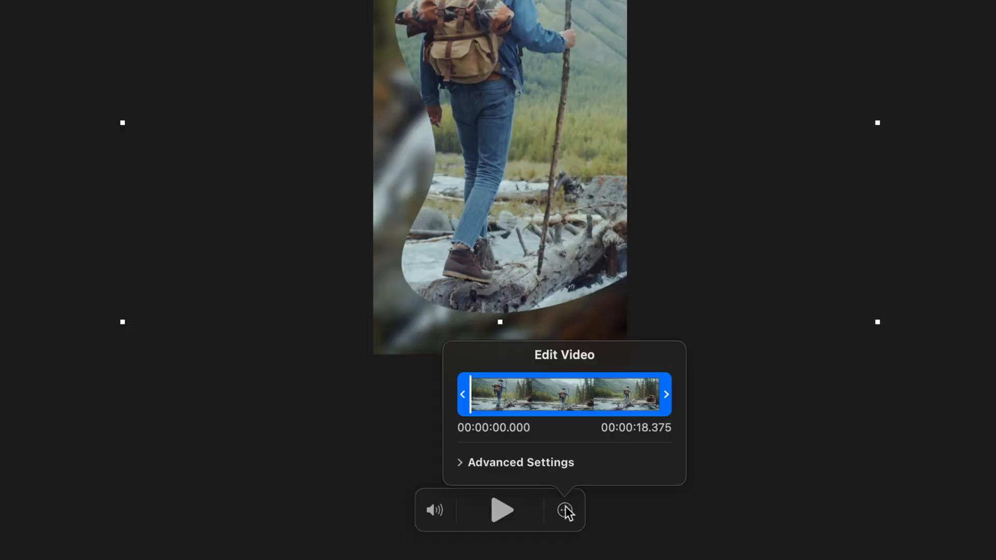
{"action": "left_click", "coordinate": [631, 427]}
{"action": "type", "text": "5"}
{"action": "key", "text": "Return"}
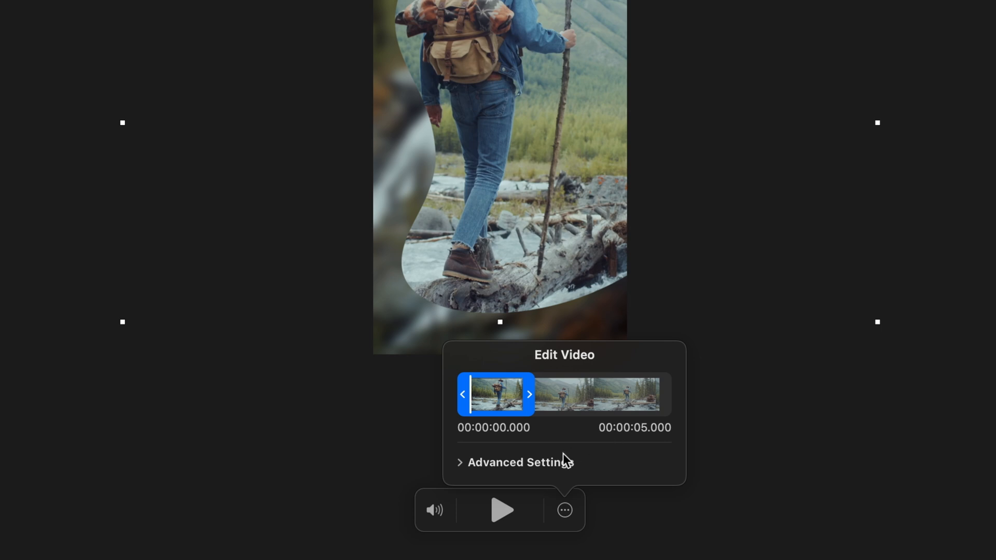
{"action": "left_click", "coordinate": [461, 462]}
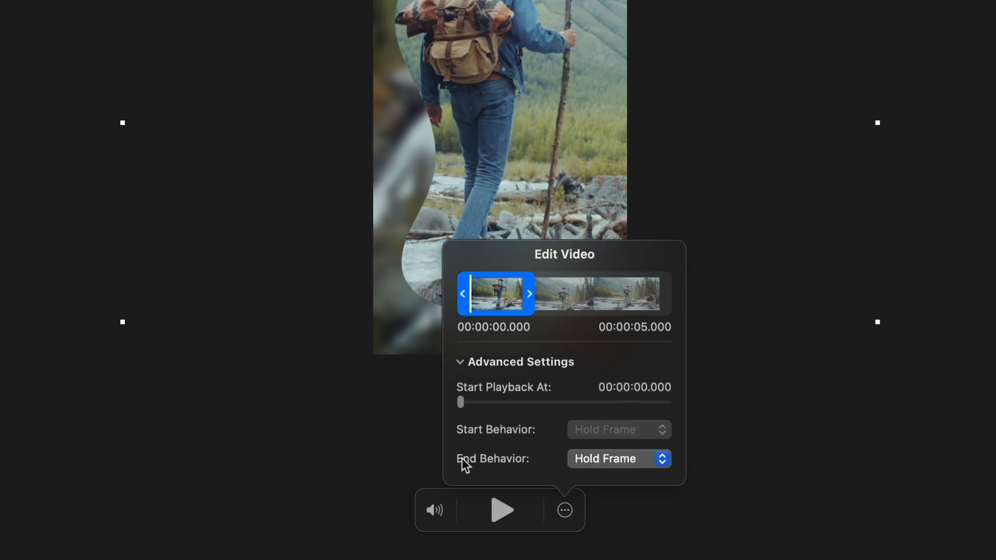
{"action": "left_click", "coordinate": [661, 459]}
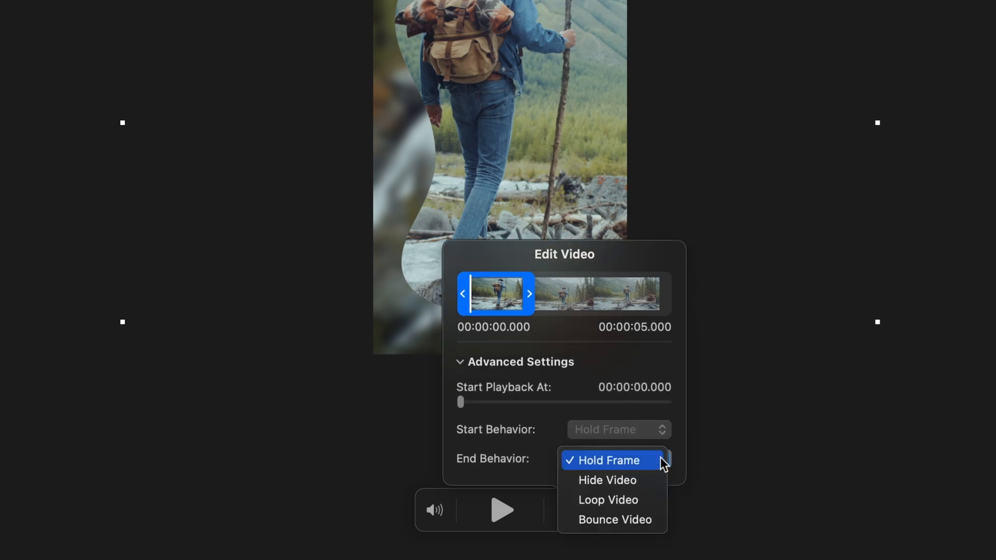
{"action": "left_click", "coordinate": [646, 479]}
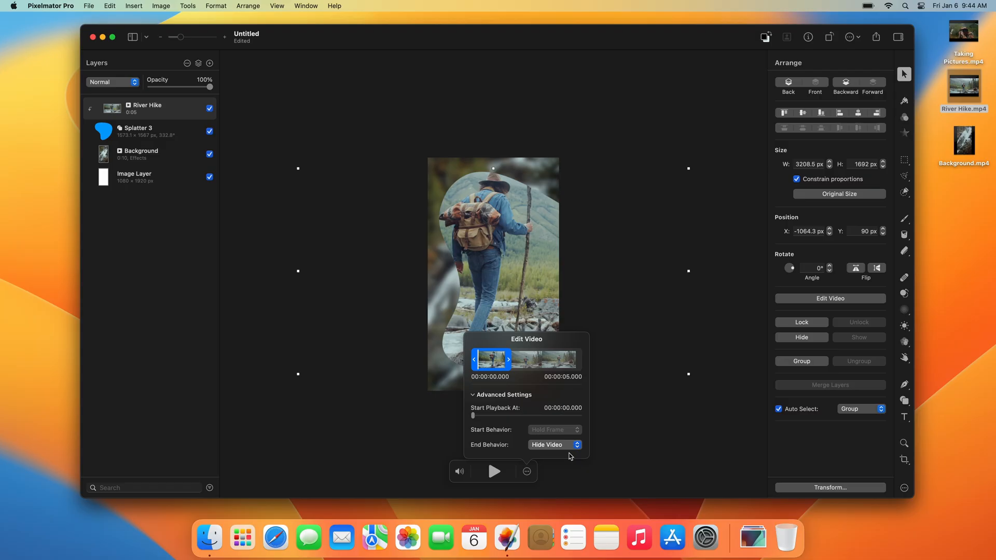
{"action": "key", "text": "Escape"}
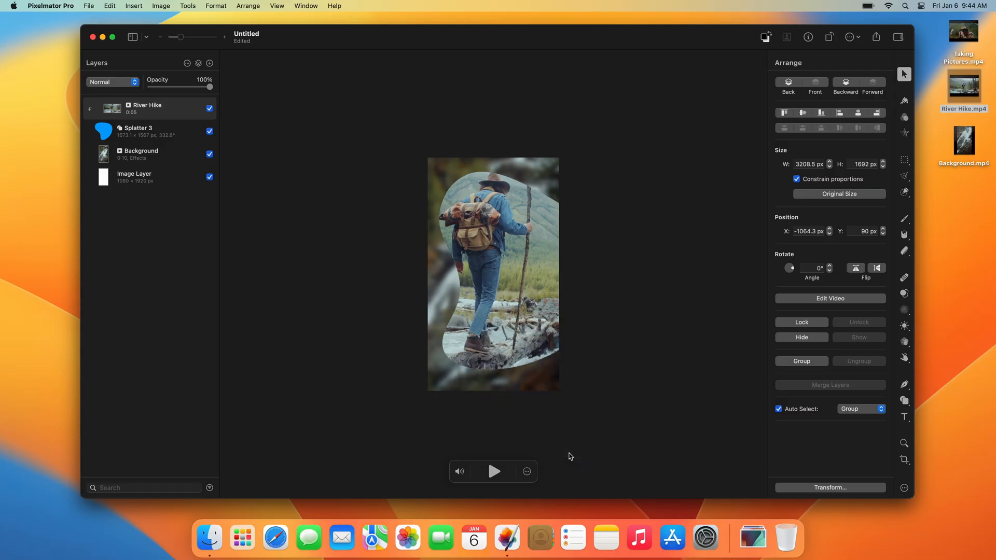
Add Taking Pictures.mp4 above the River Hike layer and clip it to the Splatter 3 shape with a clipping mask.
{"action": "mouse_move", "coordinate": [976, 37]}
{"action": "left_click_drag", "start_coordinate": [976, 37], "coordinate": [205, 105]}
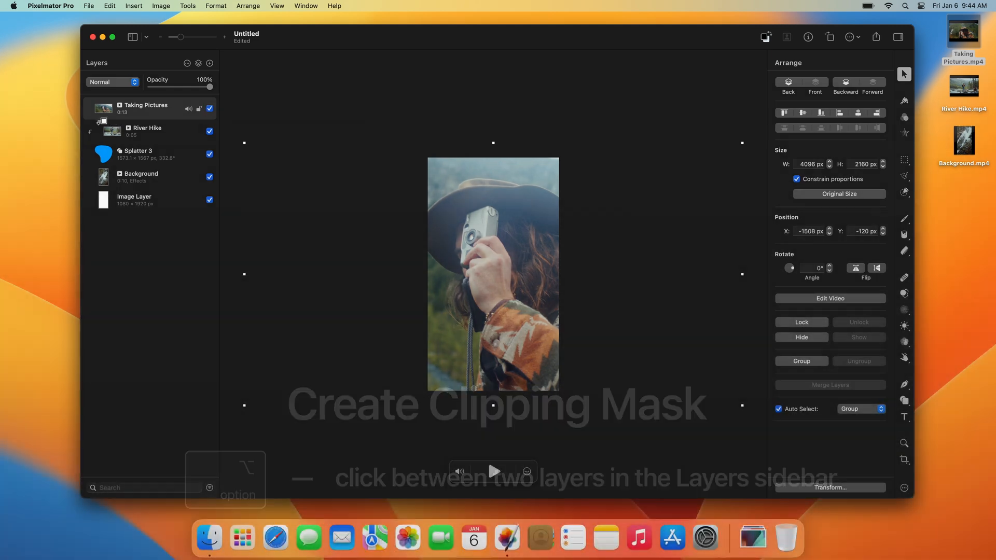
{"action": "left_click", "coordinate": [100, 120], "text": "alt"}
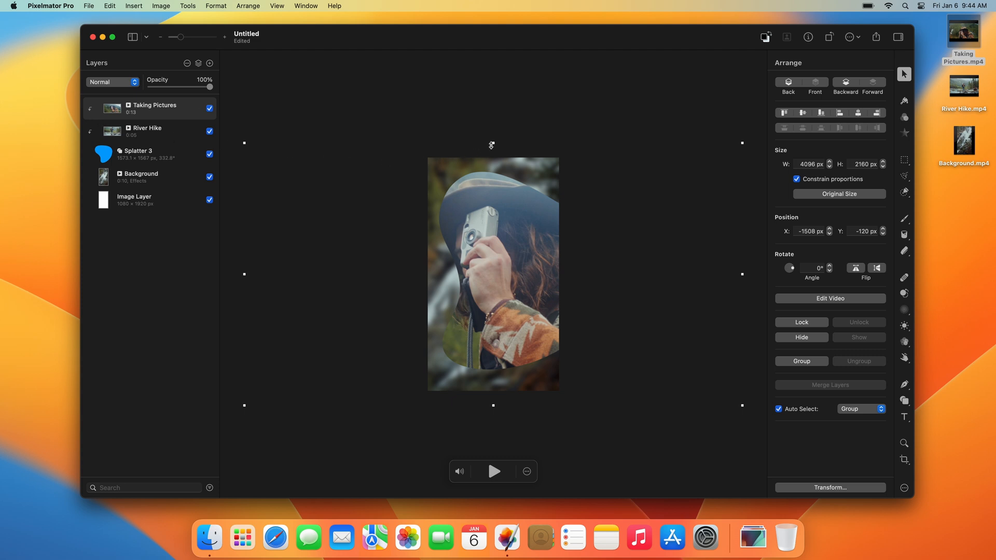
Scale the Taking Pictures video down proportionally to about 3209 × 1692 px and position it over the organic shape.
{"action": "left_click_drag", "start_coordinate": [494, 143], "coordinate": [493, 169]}
{"action": "left_click_drag", "start_coordinate": [493, 406], "coordinate": [494, 376]}
{"action": "left_click_drag", "start_coordinate": [496, 329], "coordinate": [502, 328]}
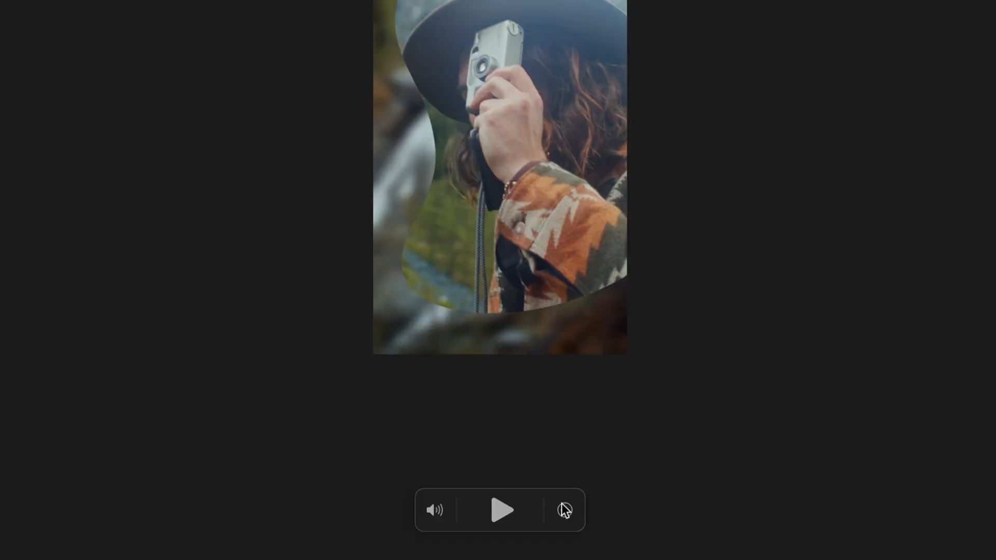
Trim the Taking Pictures video to start at 8 seconds.
{"action": "left_click", "coordinate": [527, 472]}
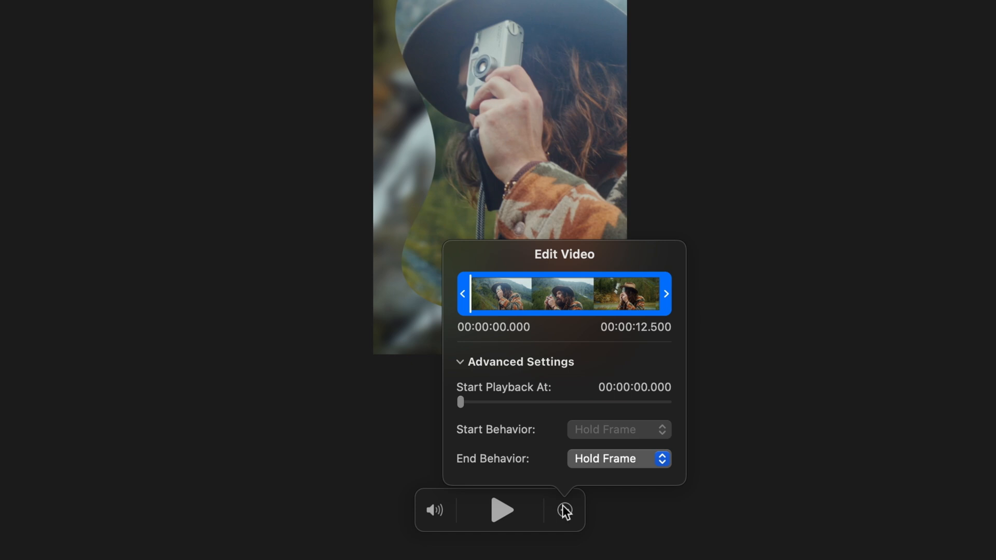
{"action": "left_click", "coordinate": [504, 326]}
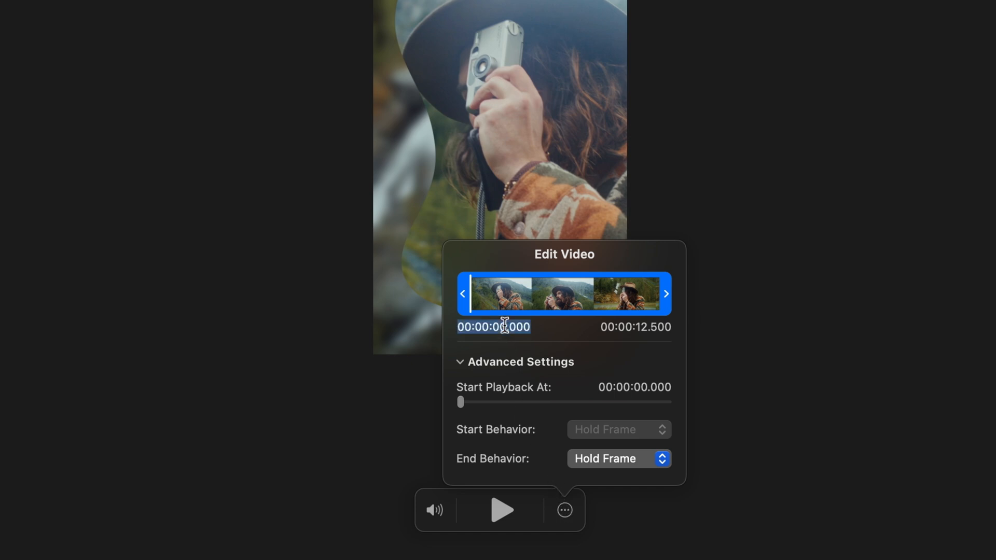
{"action": "type", "text": "8"}
{"action": "key", "text": "Return"}
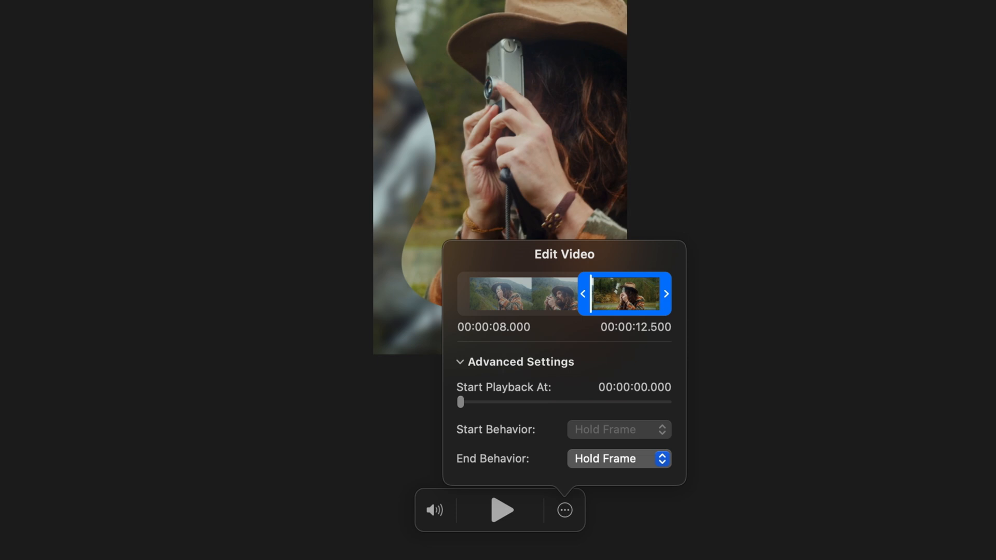
Start playback of the Taking Pictures video at 5 seconds and set its start behavior to Hide Video.
{"action": "left_click", "coordinate": [625, 388]}
{"action": "type", "text": "5"}
{"action": "key", "text": "Return"}
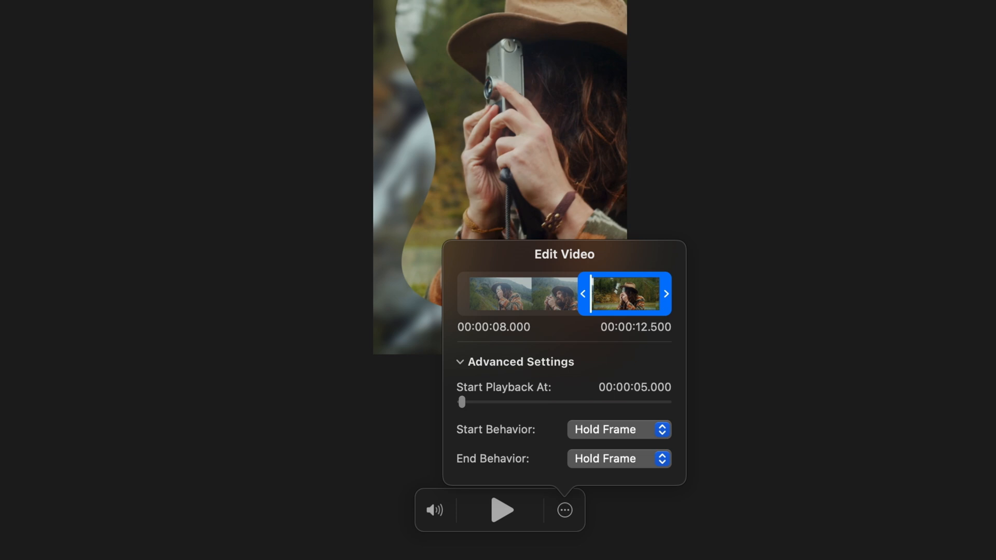
{"action": "left_click", "coordinate": [663, 434]}
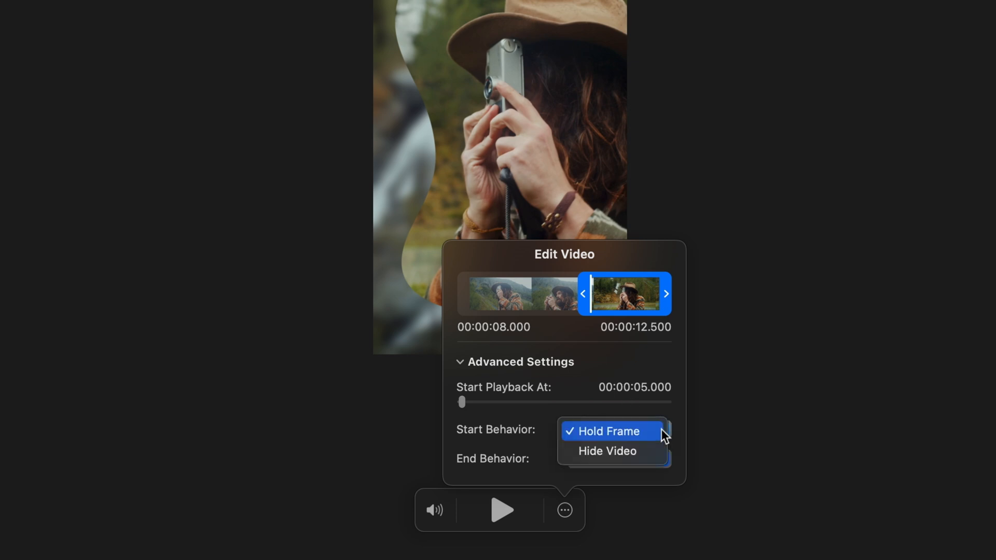
{"action": "left_click", "coordinate": [653, 449]}
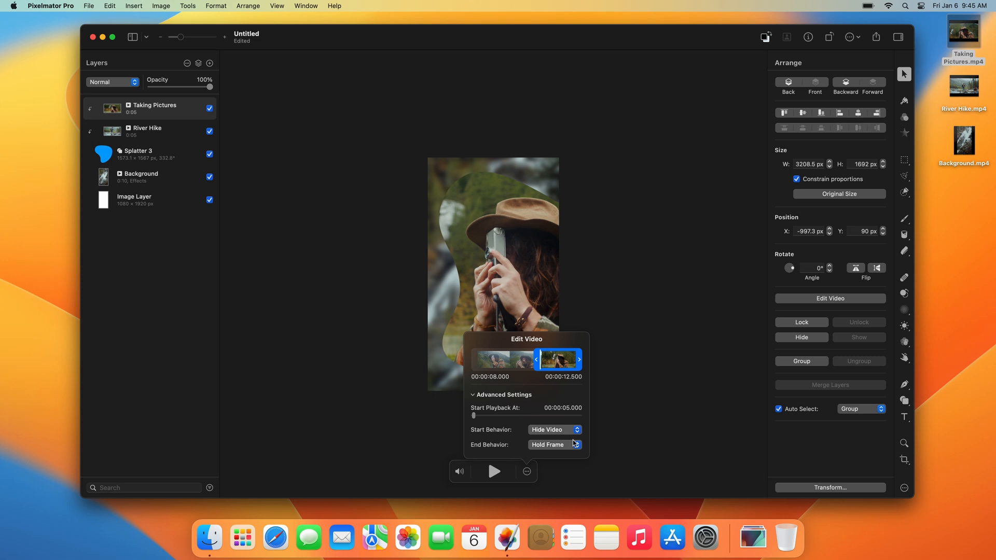
{"action": "key", "text": "Escape"}
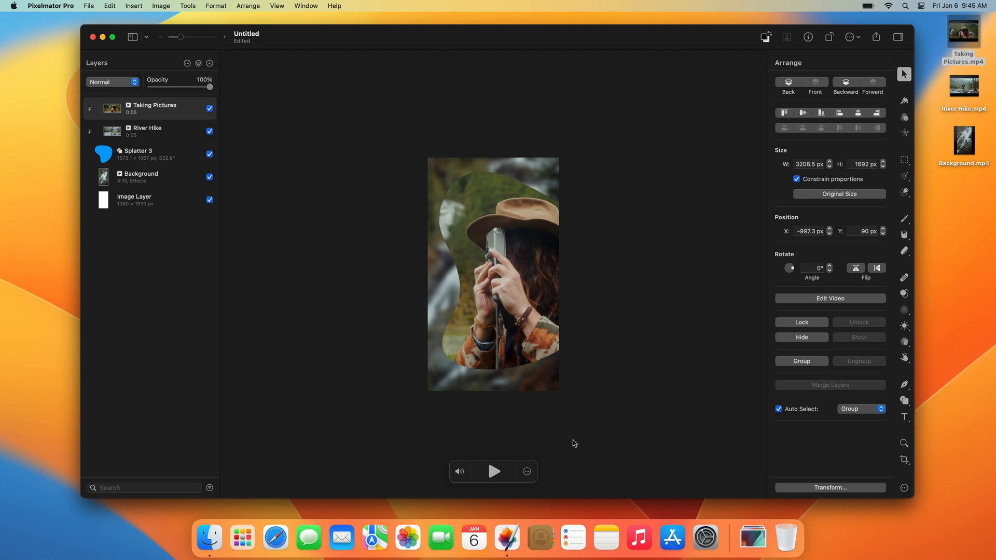
Play the composition fitted to the window to check the transition between the two masked clips.
{"action": "key", "text": "super+plus"}
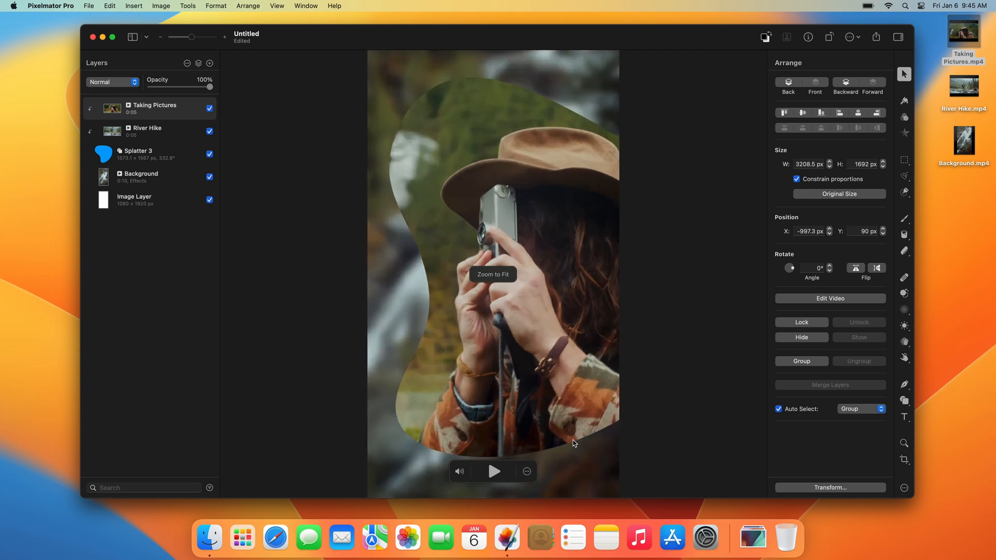
{"action": "left_click", "coordinate": [494, 470]}
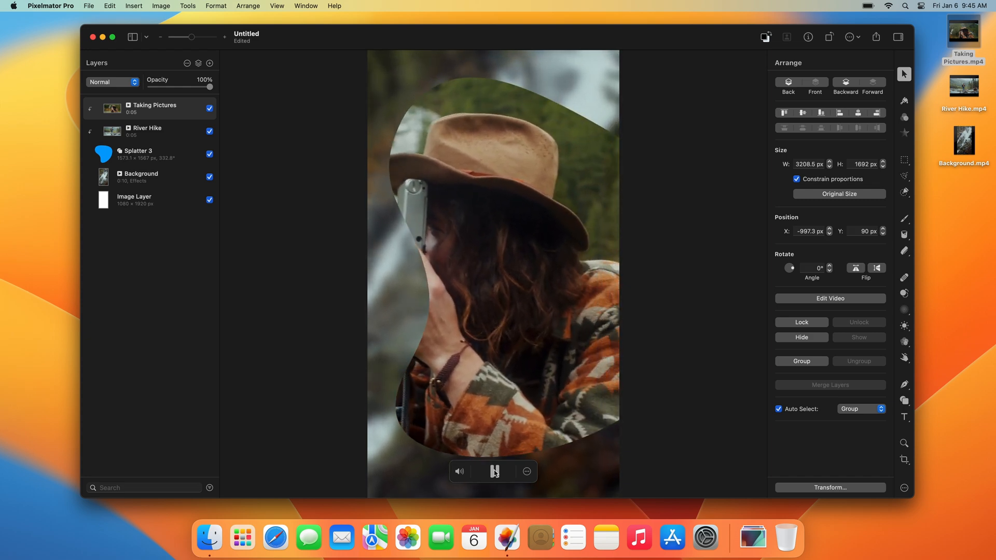
{"action": "left_click", "coordinate": [494, 471]}
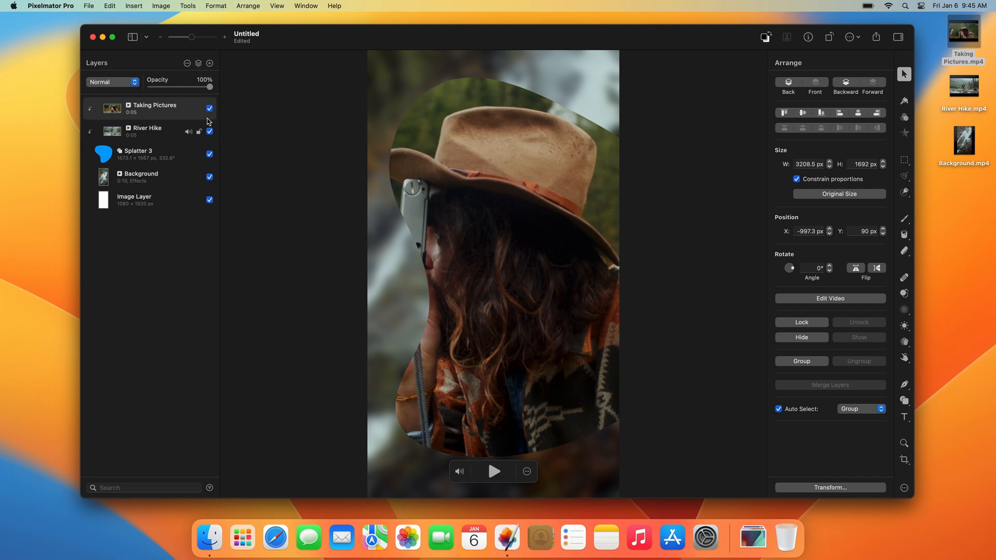
Add a Color Adjustments layer above all layers and apply the Duotone Blue-Yellow LUT to it.
{"action": "left_click", "coordinate": [198, 63]}
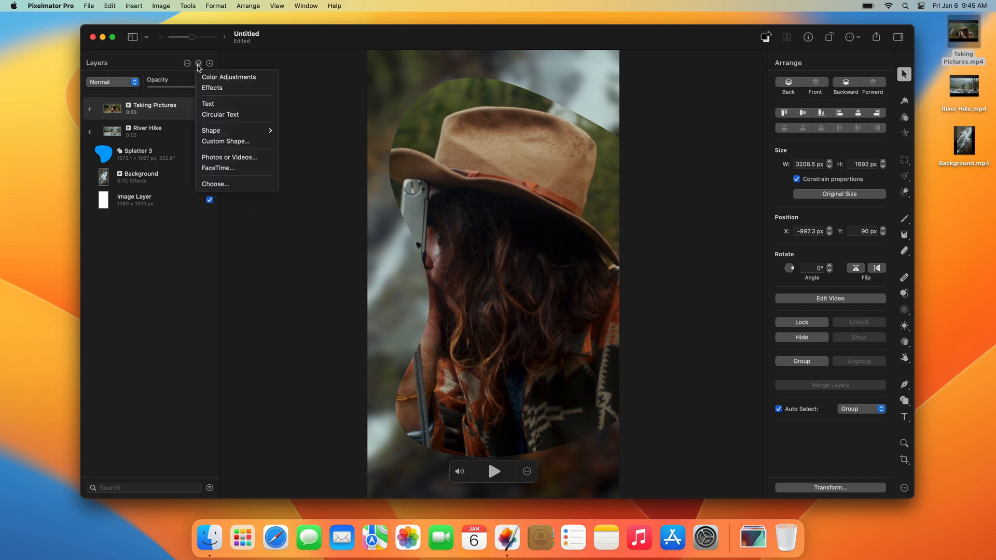
{"action": "left_click", "coordinate": [203, 76]}
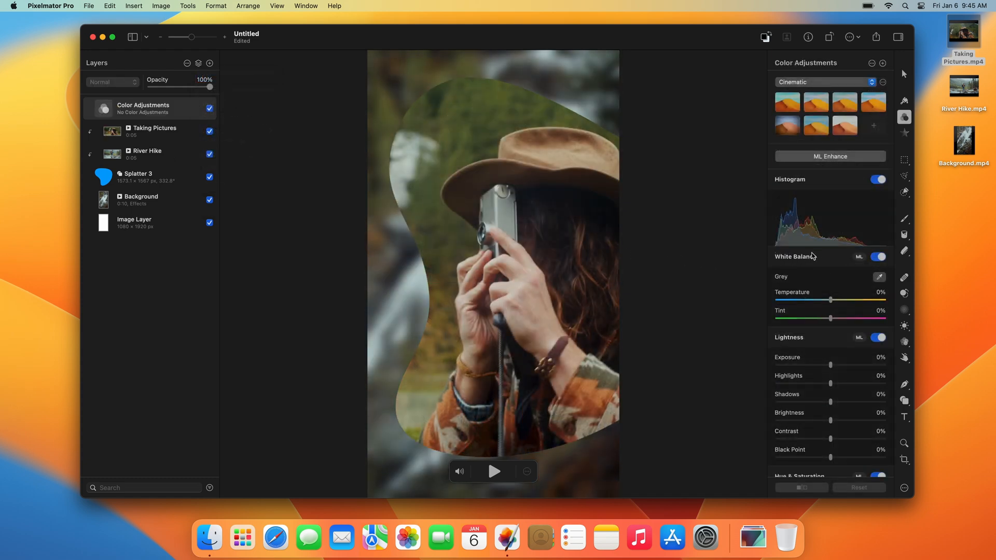
{"action": "scroll", "coordinate": [817, 253], "scroll_direction": "down", "scroll_amount": 15}
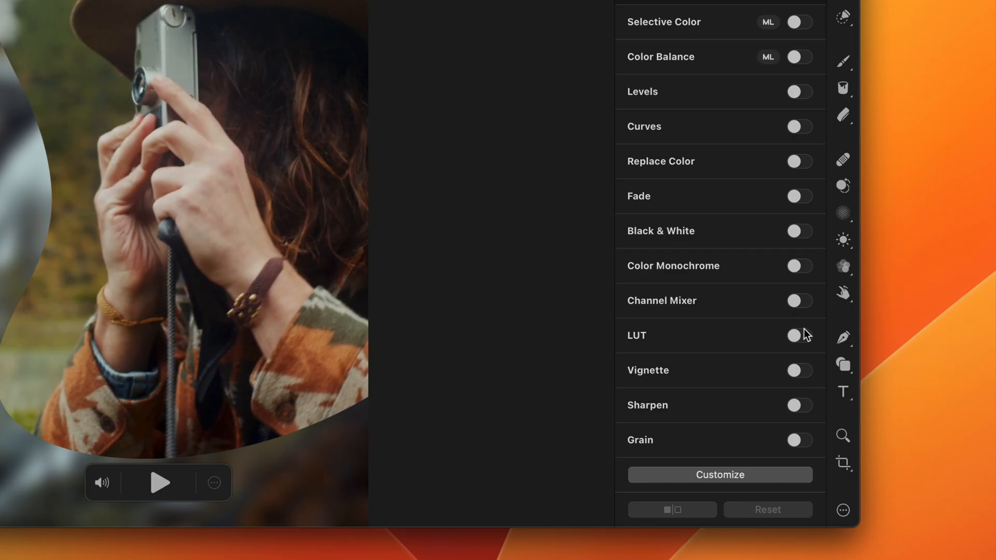
{"action": "left_click", "coordinate": [882, 400]}
{"action": "left_click", "coordinate": [789, 370]}
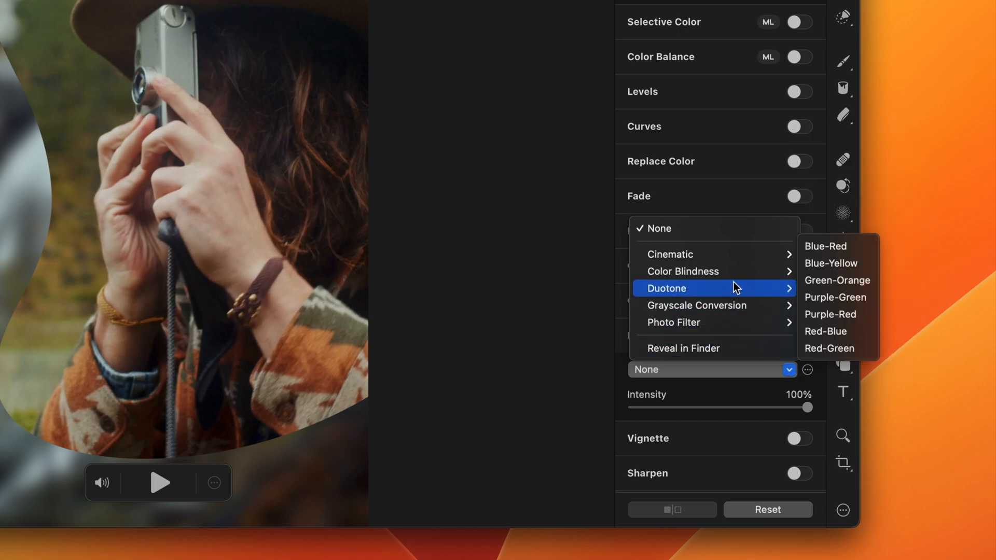
{"action": "mouse_move", "coordinate": [726, 253]}
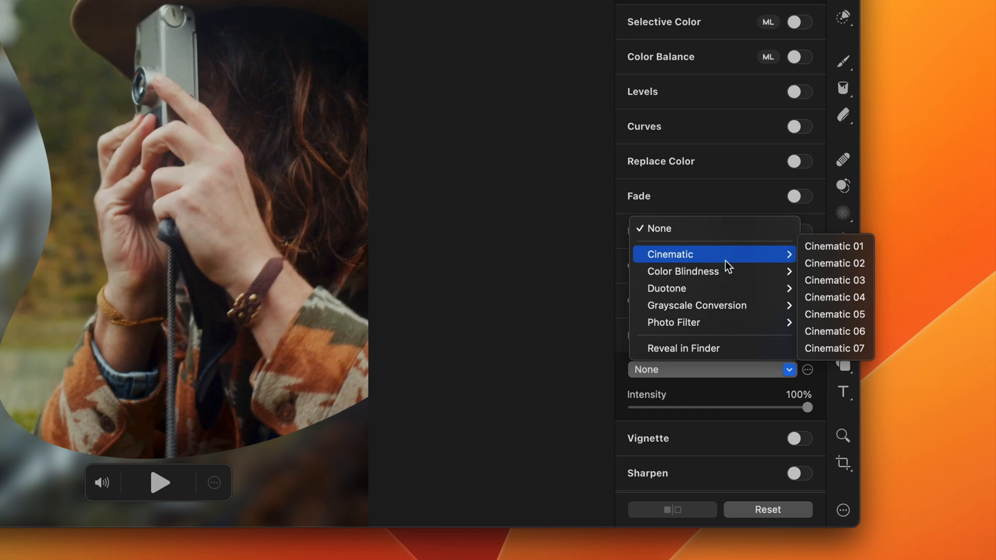
{"action": "mouse_move", "coordinate": [723, 287]}
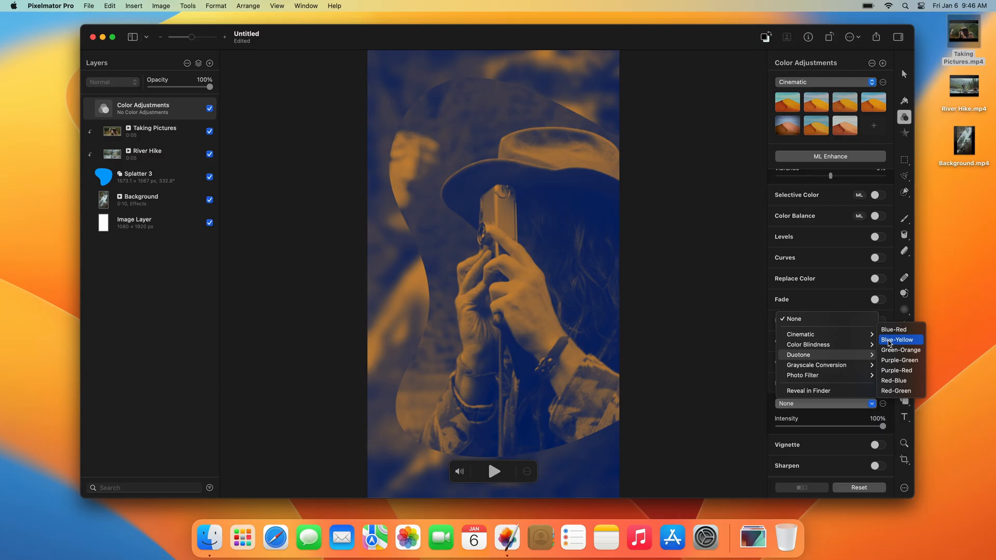
{"action": "left_click", "coordinate": [831, 263]}
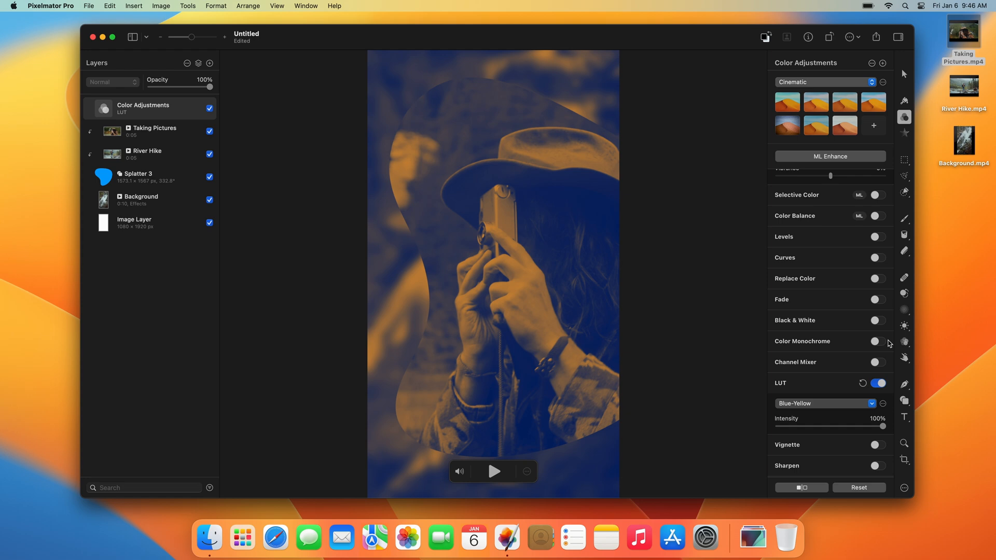
Set the Color Adjustments layer's Exposure to 30% and Brightness to 12%.
{"action": "scroll", "coordinate": [831, 295], "scroll_direction": "up", "scroll_amount": 5}
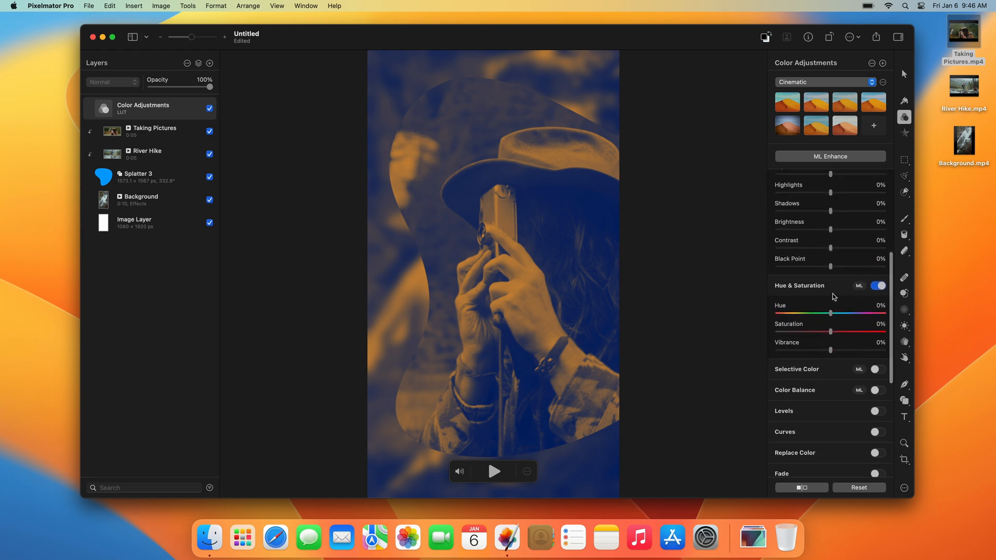
{"action": "scroll", "coordinate": [833, 296], "scroll_direction": "up", "scroll_amount": 3}
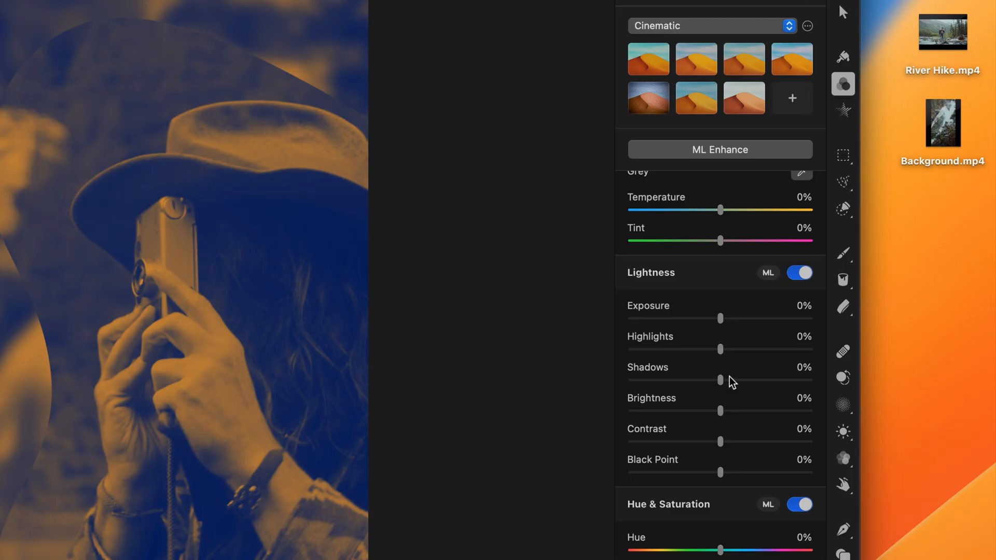
{"action": "left_click", "coordinate": [799, 306]}
{"action": "type", "text": "30"}
{"action": "key", "text": "Return"}
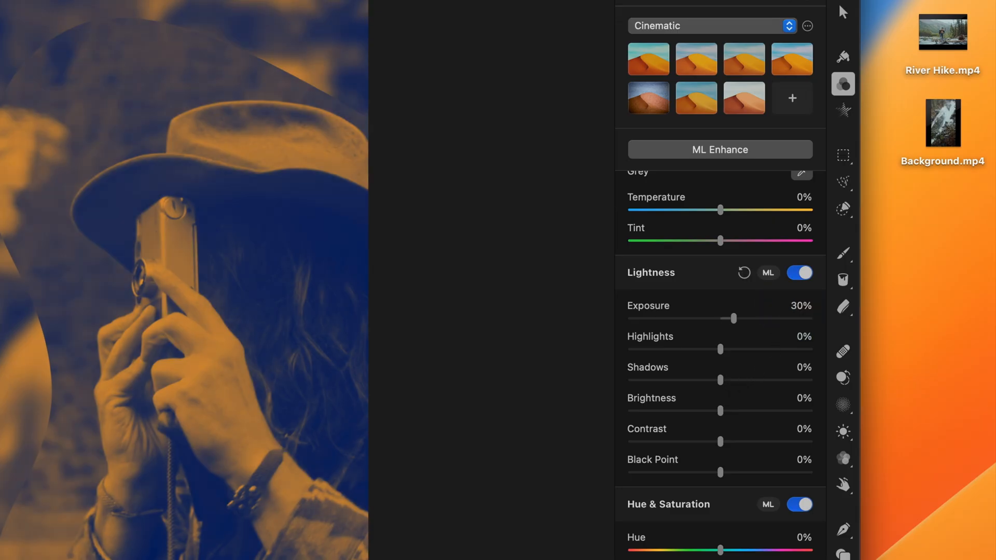
{"action": "left_click", "coordinate": [804, 398]}
{"action": "type", "text": "12"}
{"action": "key", "text": "Return"}
Enable Grain on the Color Adjustments layer with a size of 15% and an intensity of 25%.
{"action": "scroll", "coordinate": [757, 405], "scroll_direction": "down", "scroll_amount": 5}
{"action": "scroll", "coordinate": [758, 405], "scroll_direction": "down", "scroll_amount": 5}
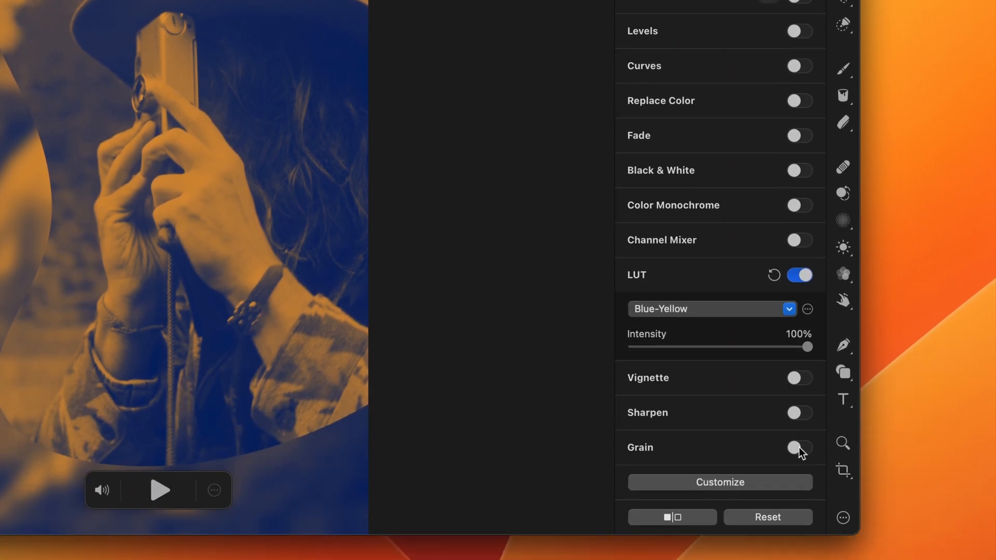
{"action": "left_click", "coordinate": [801, 445]}
{"action": "scroll", "coordinate": [802, 441], "scroll_direction": "down", "scroll_amount": 2}
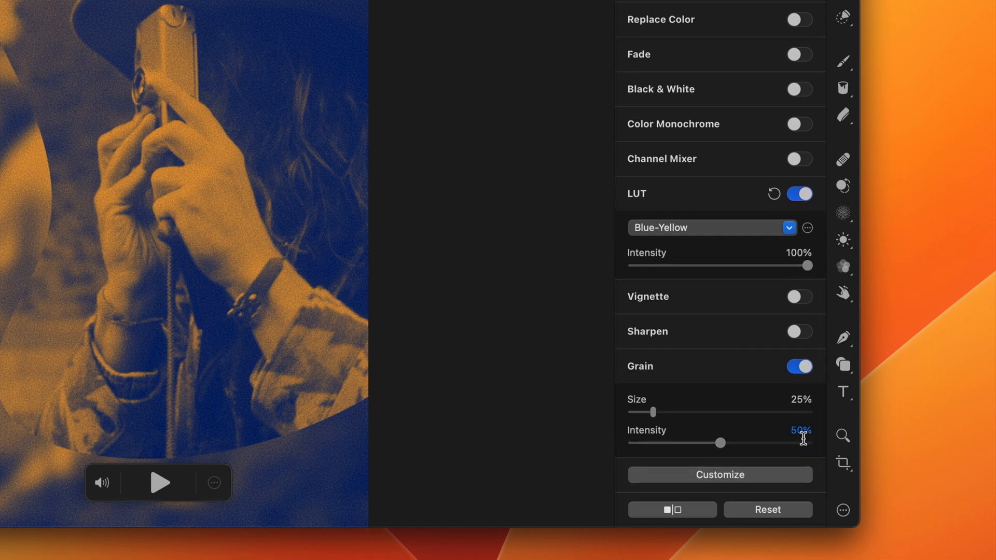
{"action": "left_click", "coordinate": [801, 399]}
{"action": "type", "text": "15"}
{"action": "key", "text": "Return"}
{"action": "left_click", "coordinate": [800, 428]}
{"action": "type", "text": "25"}
{"action": "key", "text": "Return"}
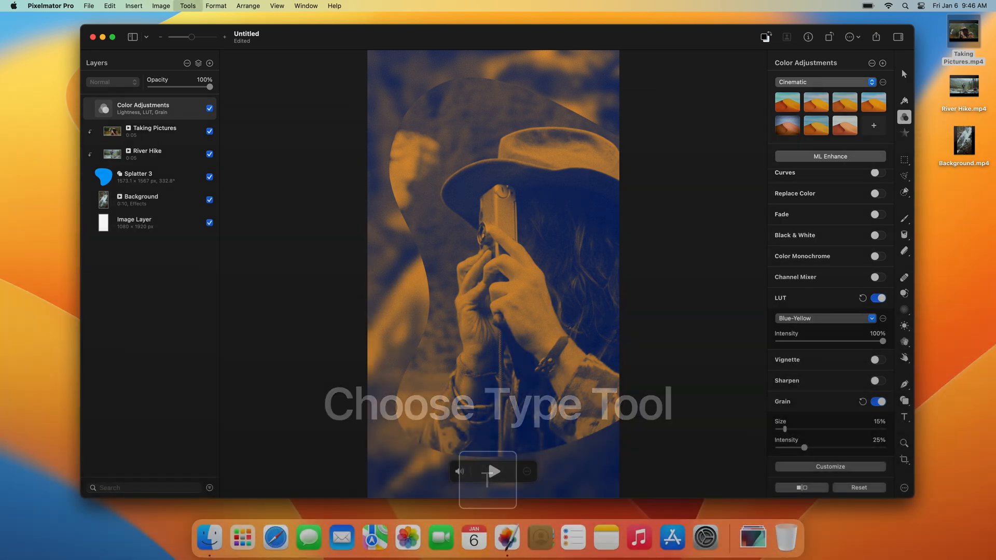
Activate the Type tool and set its text color to hex D2E7F9.
{"action": "key", "text": "t"}
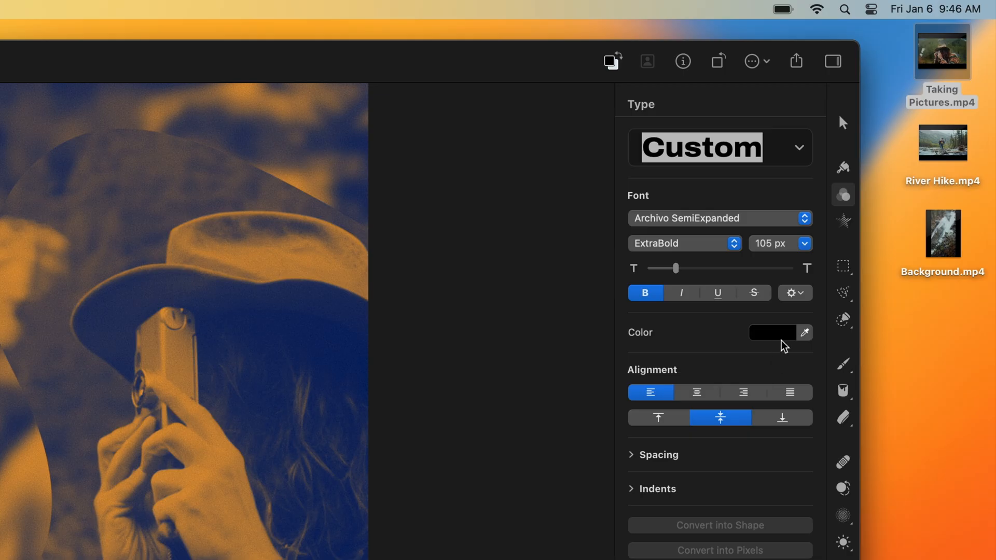
{"action": "left_click", "coordinate": [784, 334]}
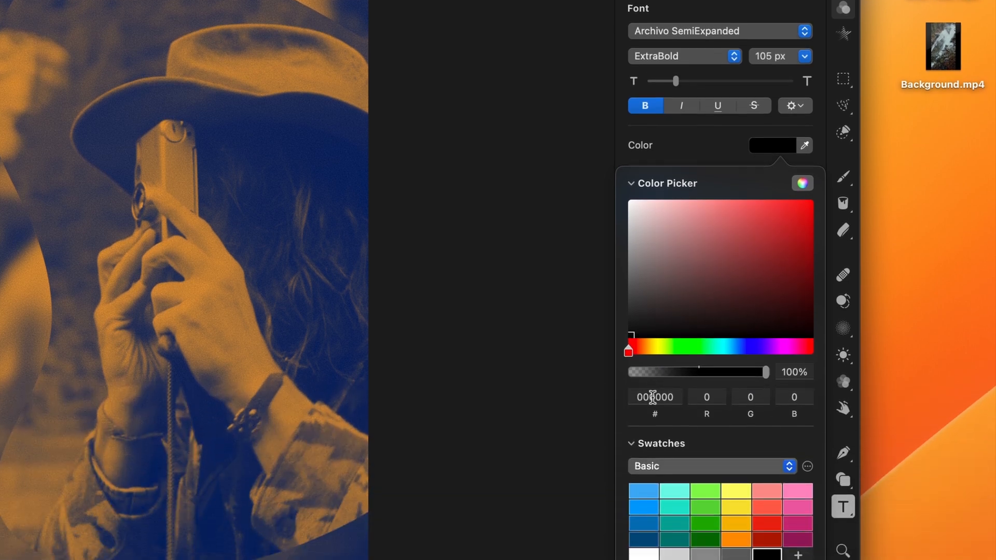
{"action": "double_click", "coordinate": [652, 397]}
{"action": "type", "text": "D2E"}
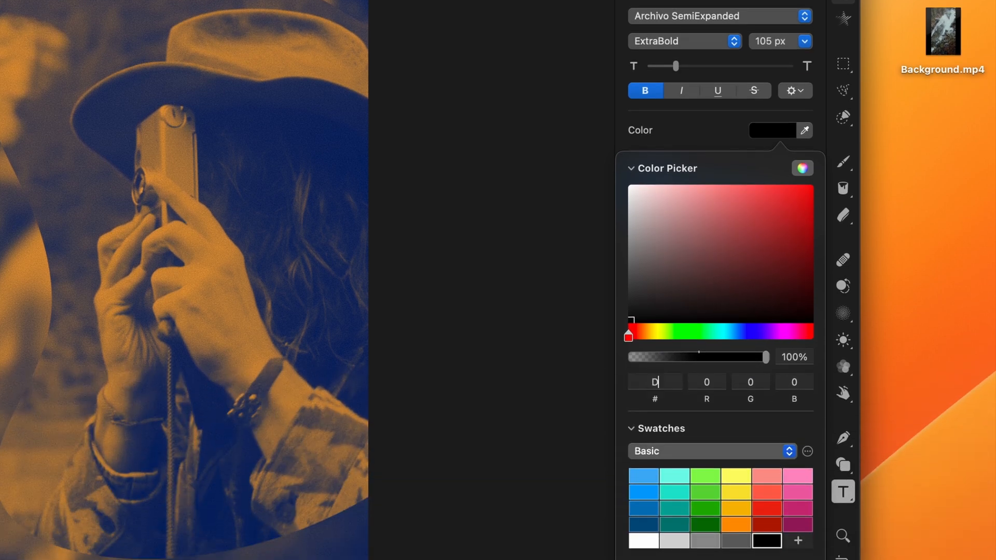
{"action": "type", "text": "7F9"}
{"action": "key", "text": "Return"}
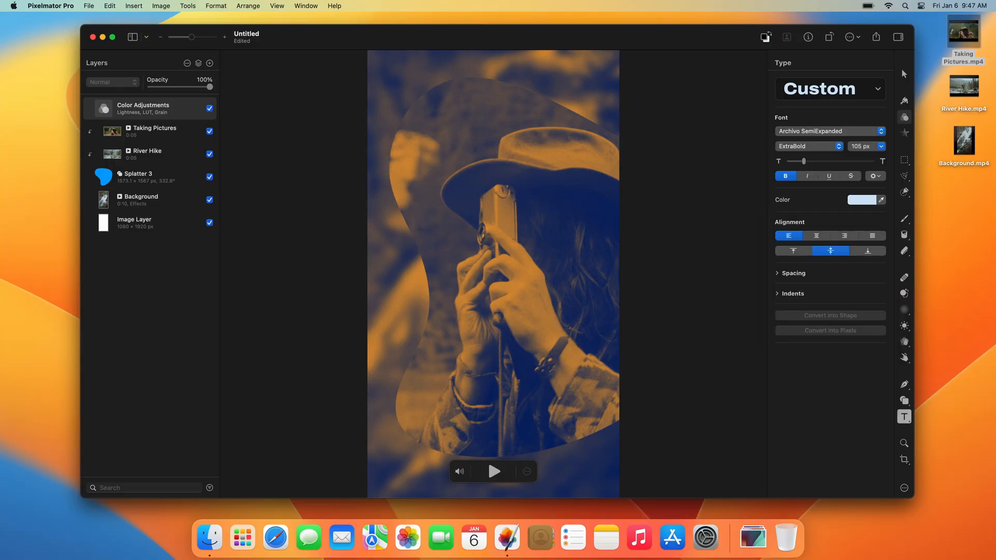
Add a text layer on the canvas reading "VENTURE INTO THE UNKNOWN" on three lines, breaking after VENTURE and THE.
{"action": "left_click", "coordinate": [409, 306]}
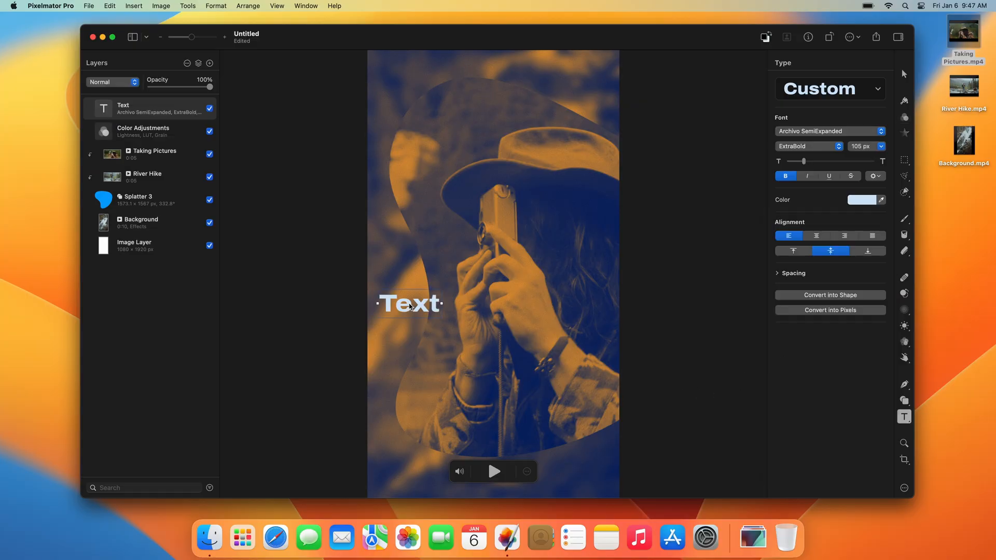
{"action": "type", "text": "VENTURE"}
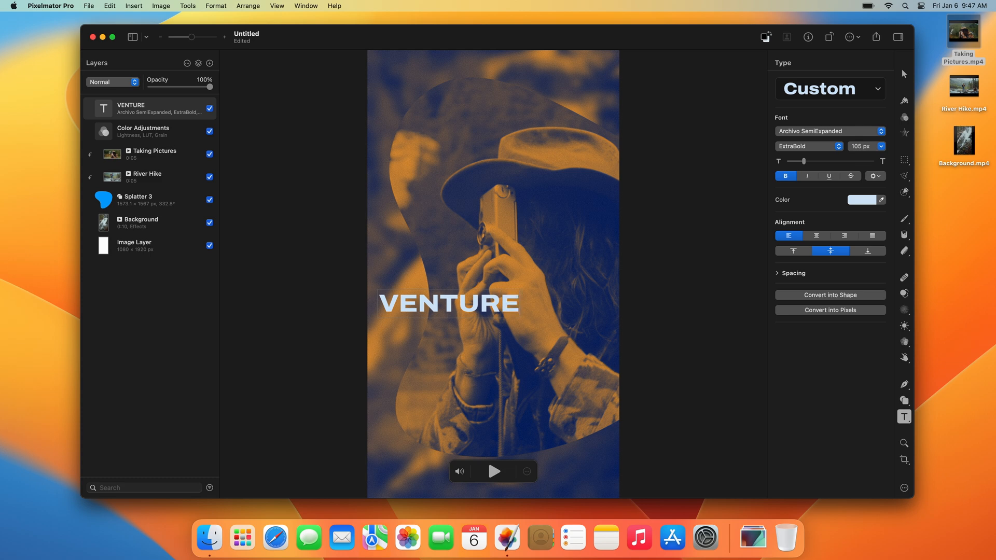
{"action": "key", "text": "Return"}
{"action": "type", "text": "INTO"}
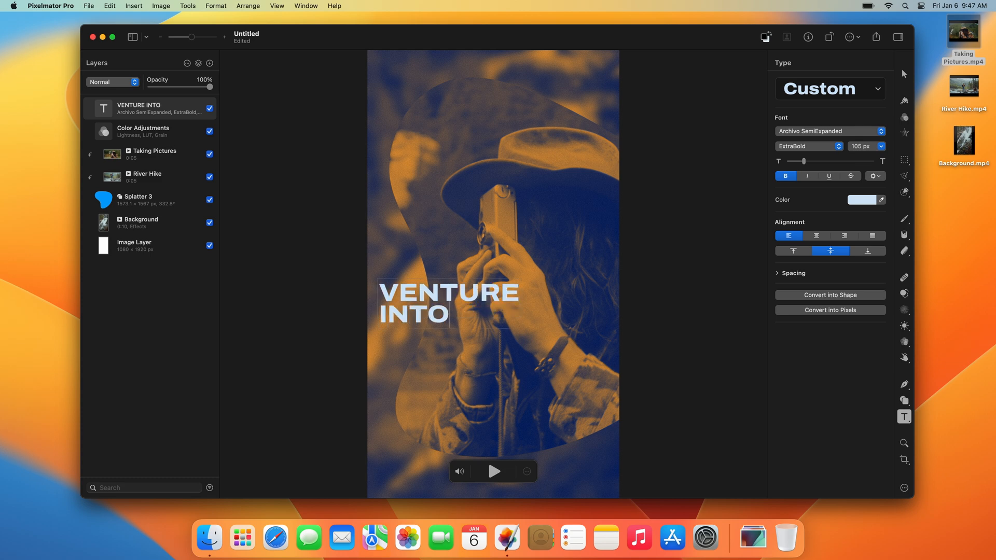
{"action": "type", "text": " THE"}
{"action": "key", "text": "Return"}
{"action": "type", "text": "UNK"}
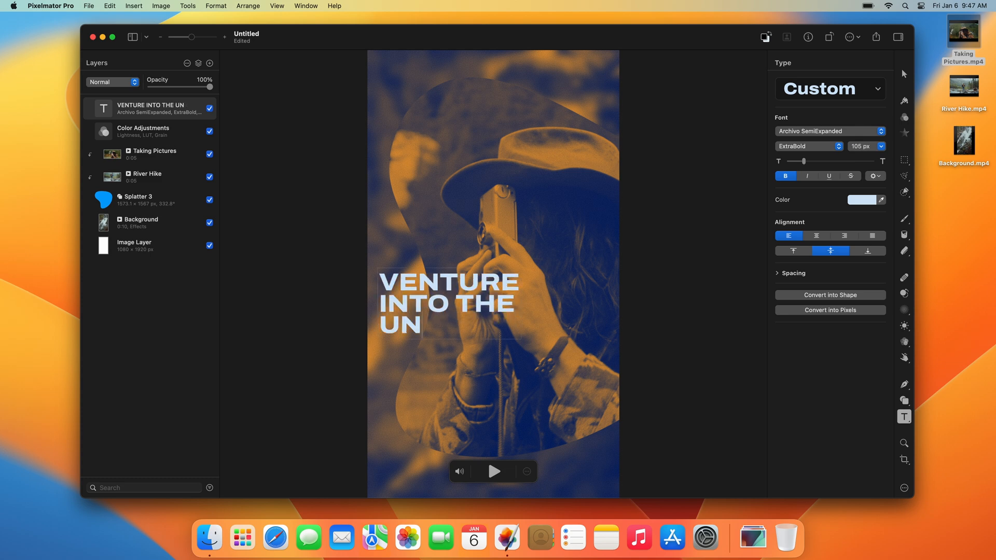
{"action": "type", "text": "NOWN"}
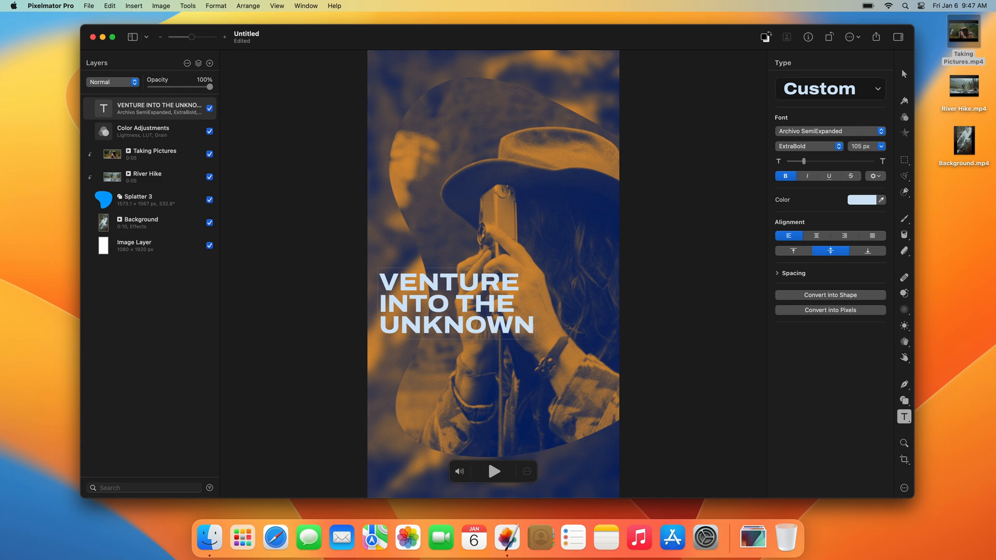
Move the three-line text down to the lower-left area of the canvas and play the design to preview it.
{"action": "left_click_drag", "start_coordinate": [410, 306], "coordinate": [413, 376]}
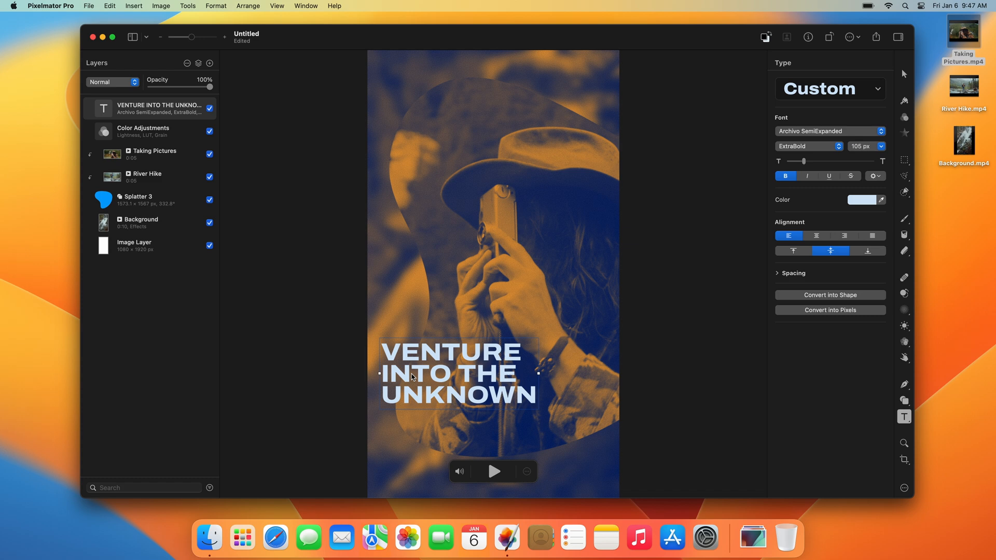
{"action": "left_click", "coordinate": [413, 377]}
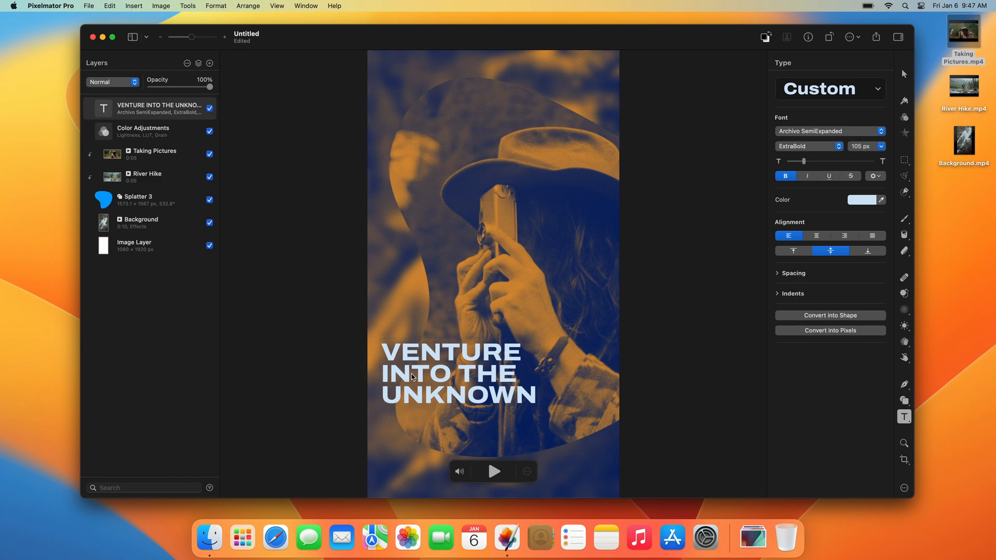
{"action": "left_click", "coordinate": [494, 472]}
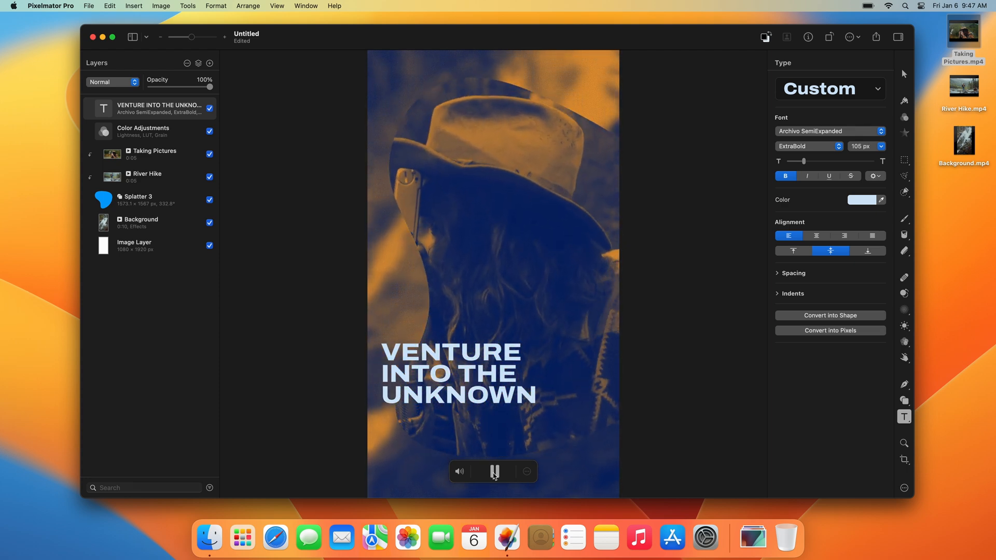
{"action": "left_click", "coordinate": [494, 474]}
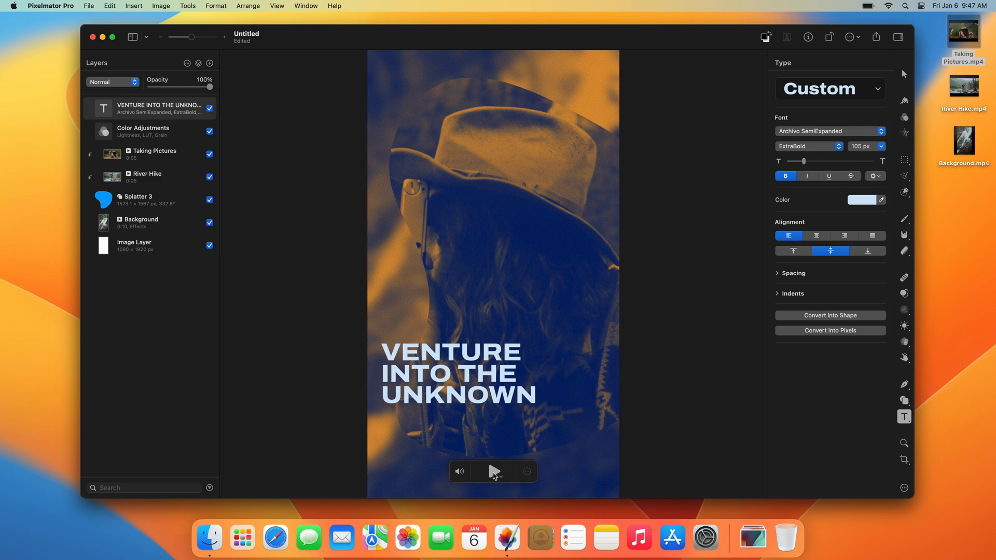